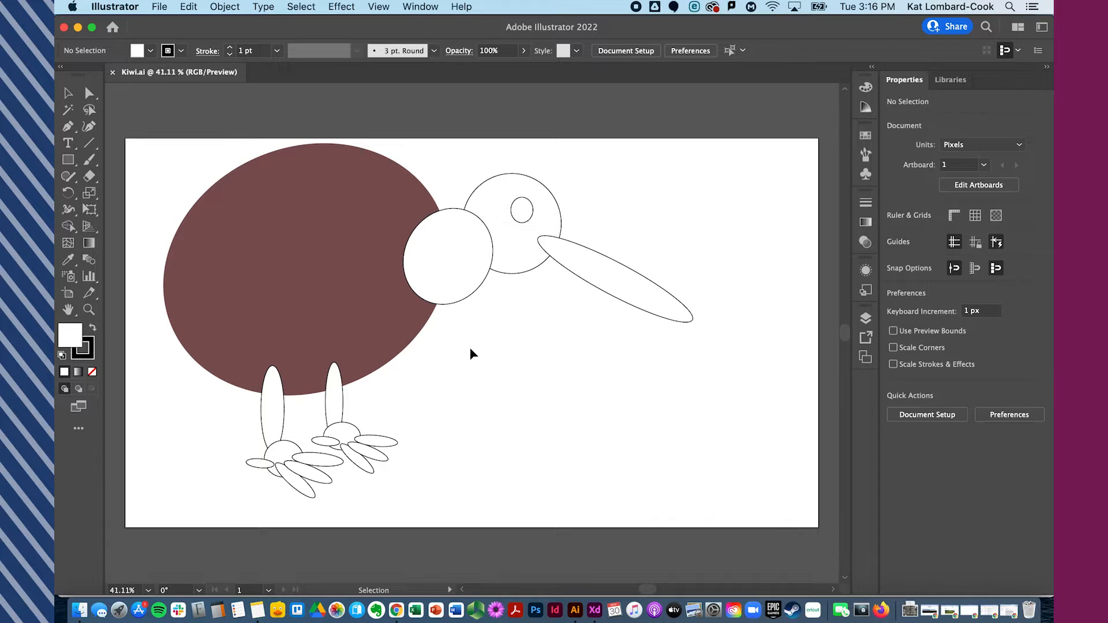
left_click(483, 420)
left_click(438, 284)
left_click(442, 464)
Draw a flat ellipse about 777 px wide and 149 px tall for the shadow and place it below the beak, clear of the feet.
left_click(70, 162)
left_click_drag(70, 165, 94, 193)
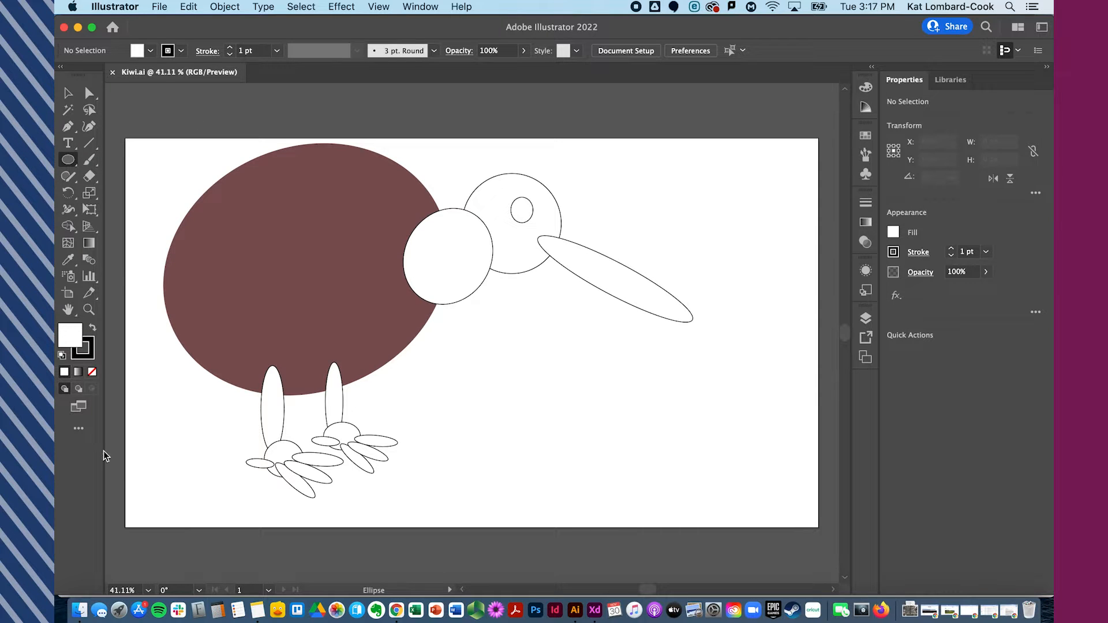
mouse_move(287, 486)
left_mouse_down()
mouse_move(331, 529)
mouse_move(569, 520)
left_mouse_up()
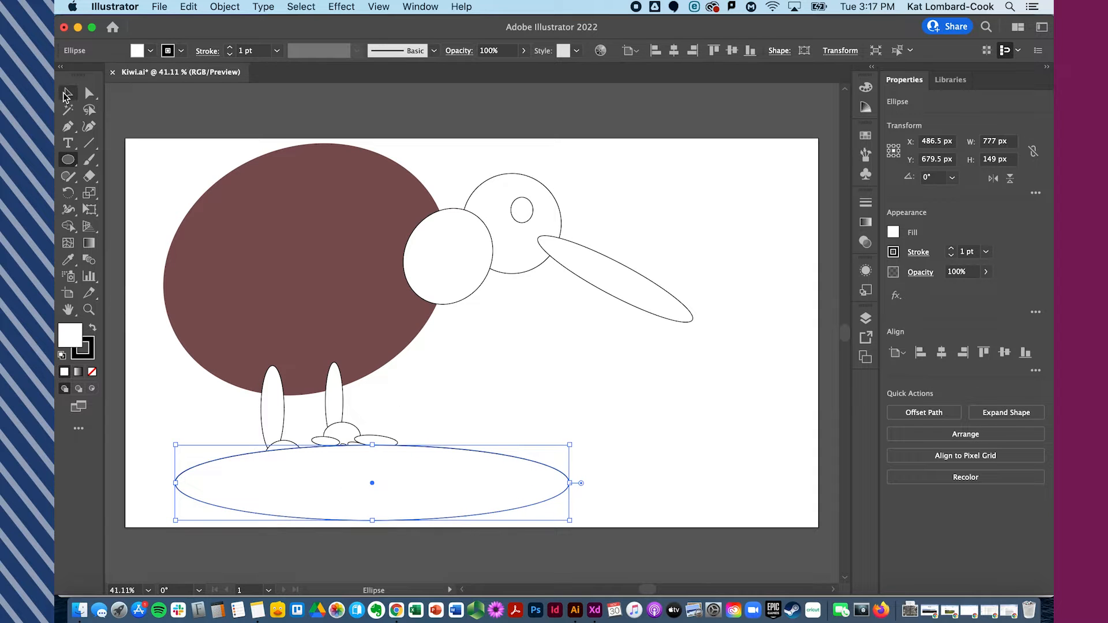
left_click(66, 94)
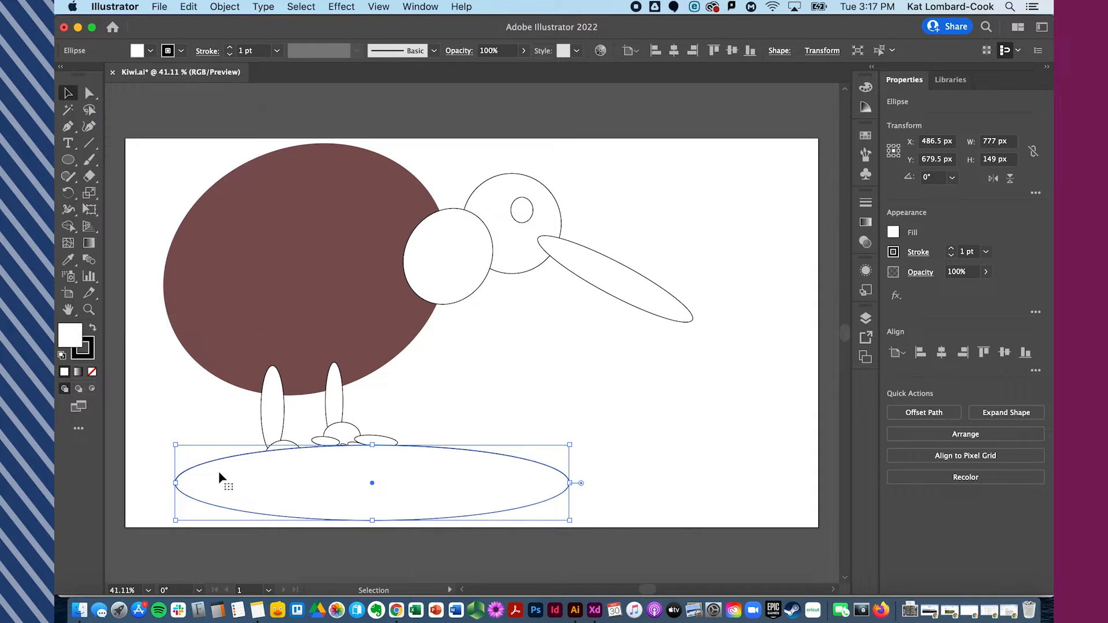
left_click_drag(237, 482, 477, 401)
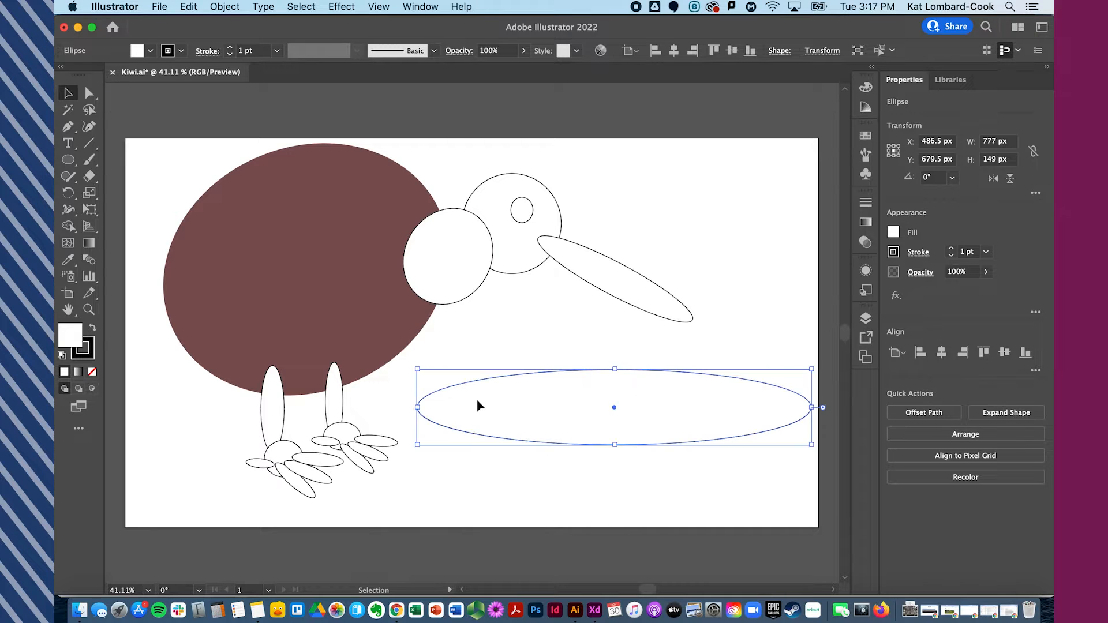
Fill the shadow ellipse with light grey #bab3b3 and remove its stroke.
double_click(69, 341)
left_click(372, 236)
key("Return")
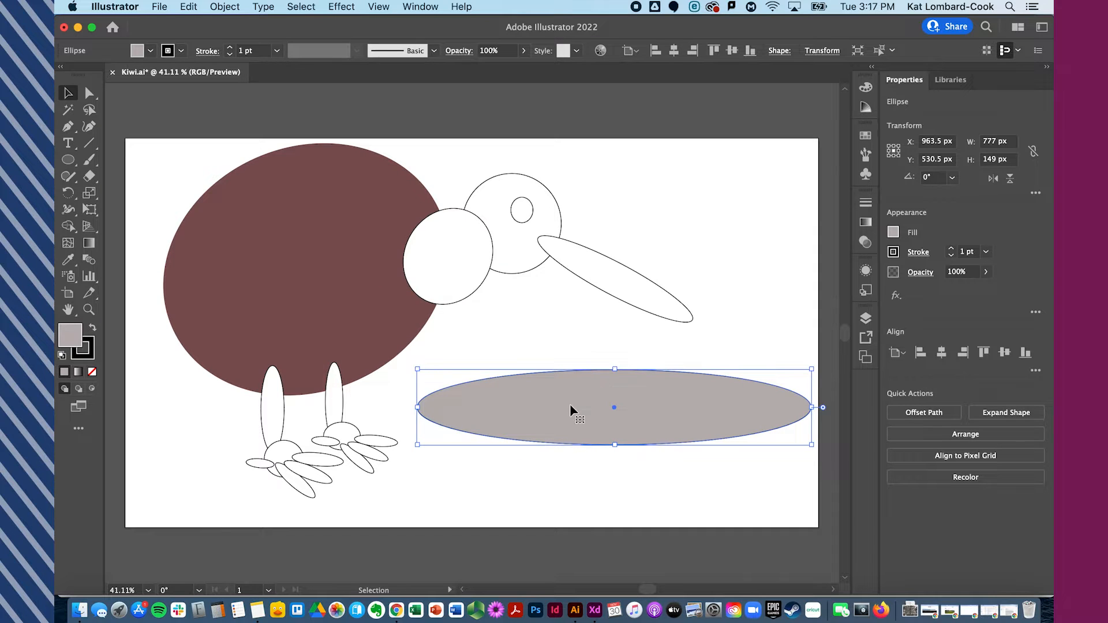
left_click(539, 494)
left_click(526, 419)
left_click(82, 348)
left_click(92, 371)
left_click(610, 513)
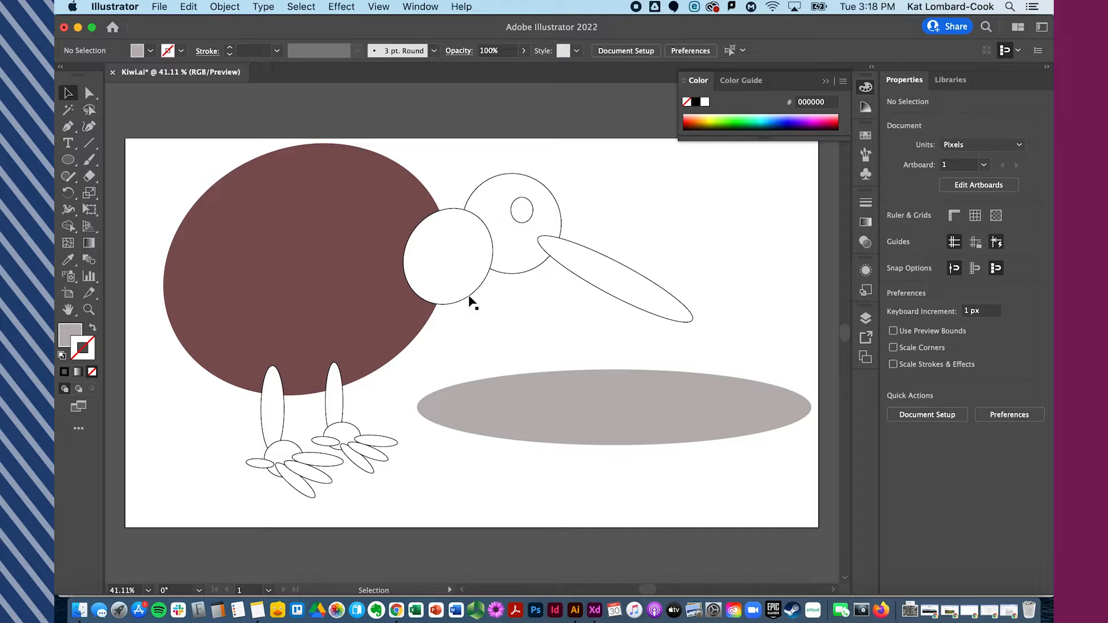
Move the neck ellipse slightly up toward the head, keeping it overlapping both body and head.
left_click(592, 274)
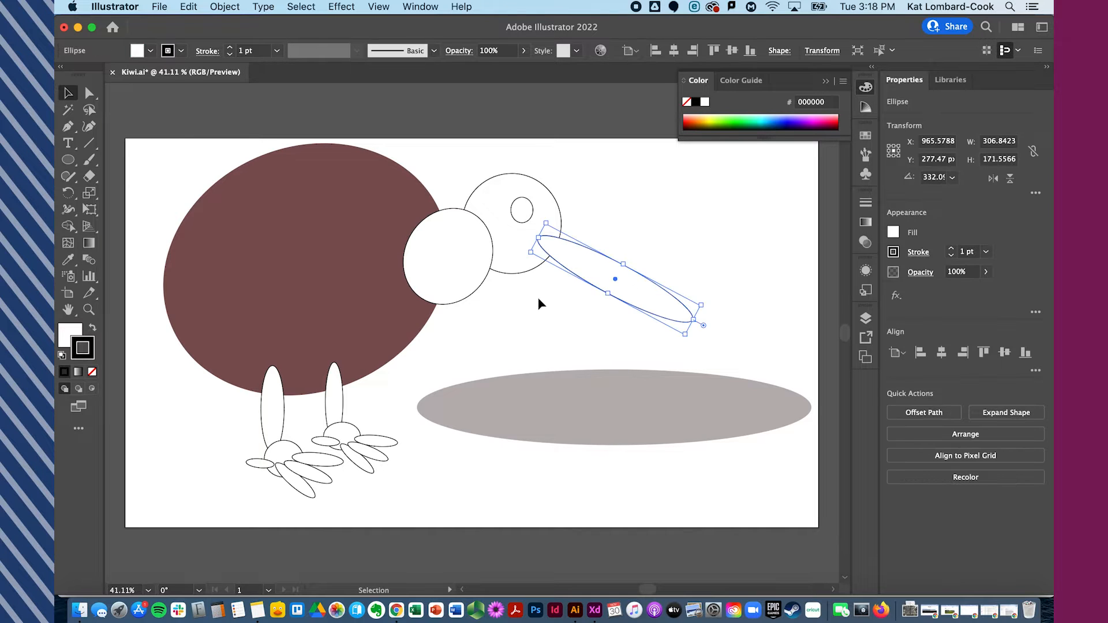
left_click(472, 265)
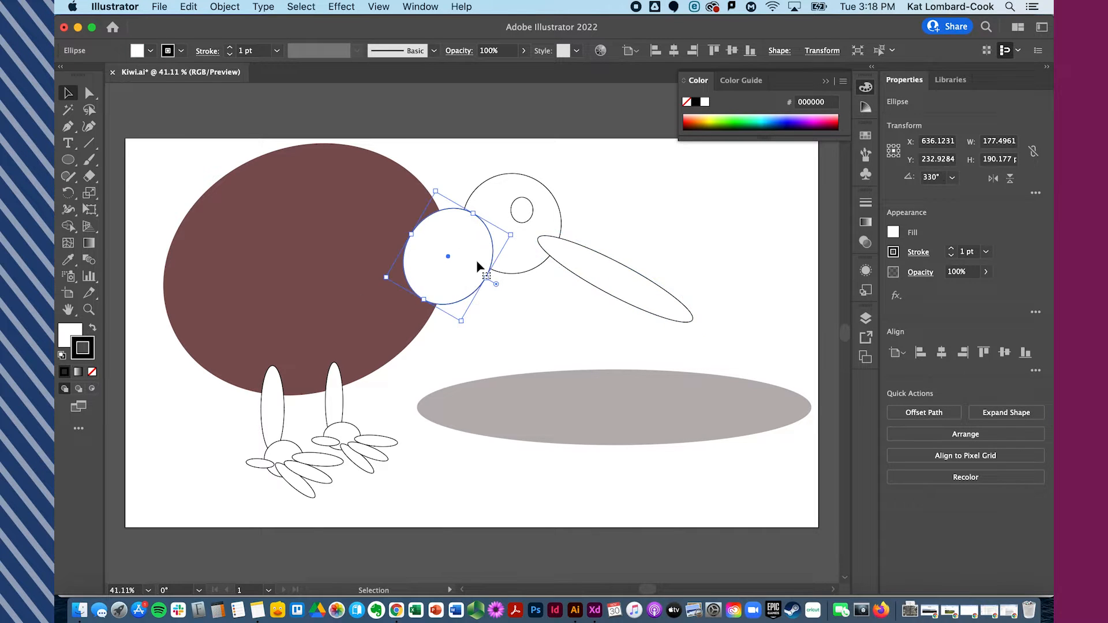
left_click_drag(476, 264, 455, 235)
left_click(470, 169)
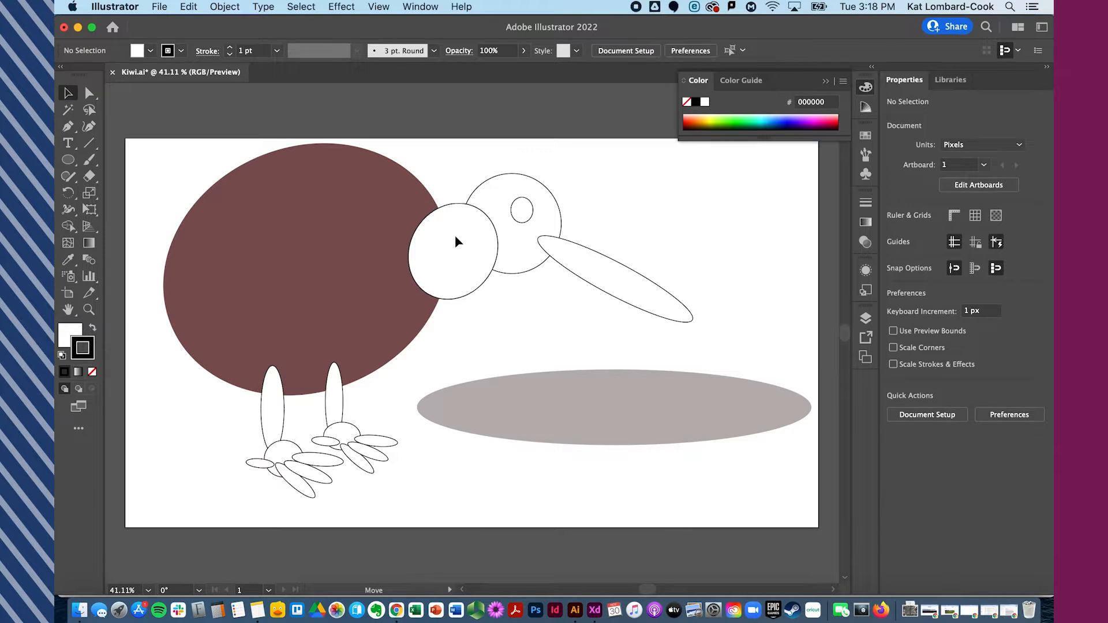
left_click(451, 327)
Open Kiwi 3.ai from the illustrator-shapes-demo folder in Finder to view the finished kiwi, and return to the Kiwi.ai document.
left_click(85, 612)
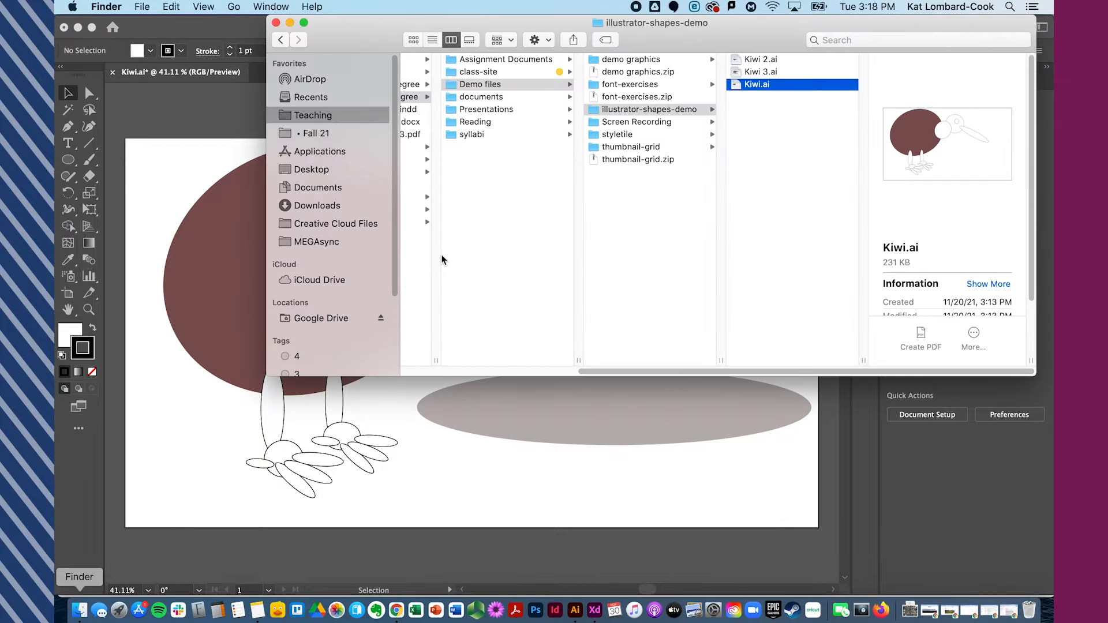
left_click_drag(753, 71, 489, 327)
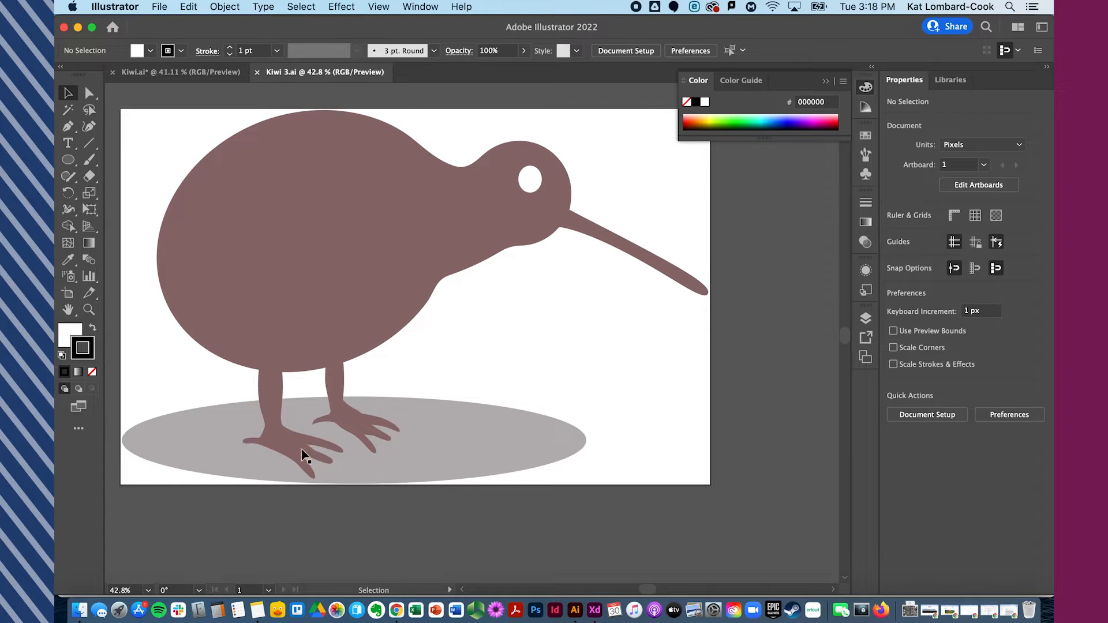
left_click(206, 77)
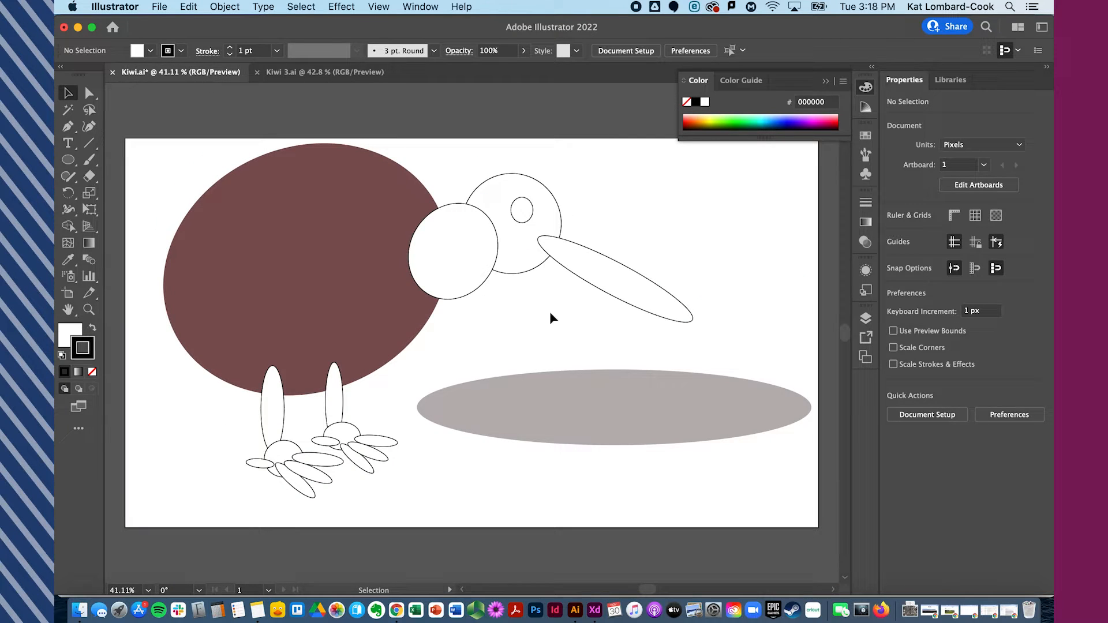
Select all kiwi shapes except the shadow ellipse and merge the body, neck, head and beak with Shape Builder, leaving out the eye.
mouse_move(167, 155)
left_mouse_down()
mouse_move(490, 433)
mouse_move(691, 499)
left_mouse_up()
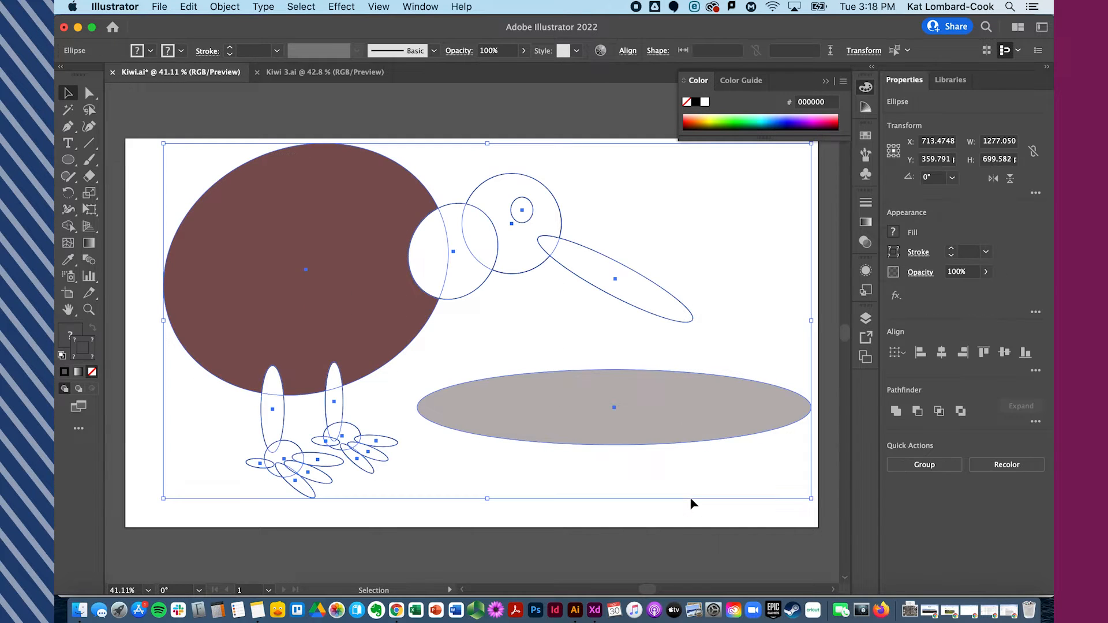
left_click(737, 417, "shift")
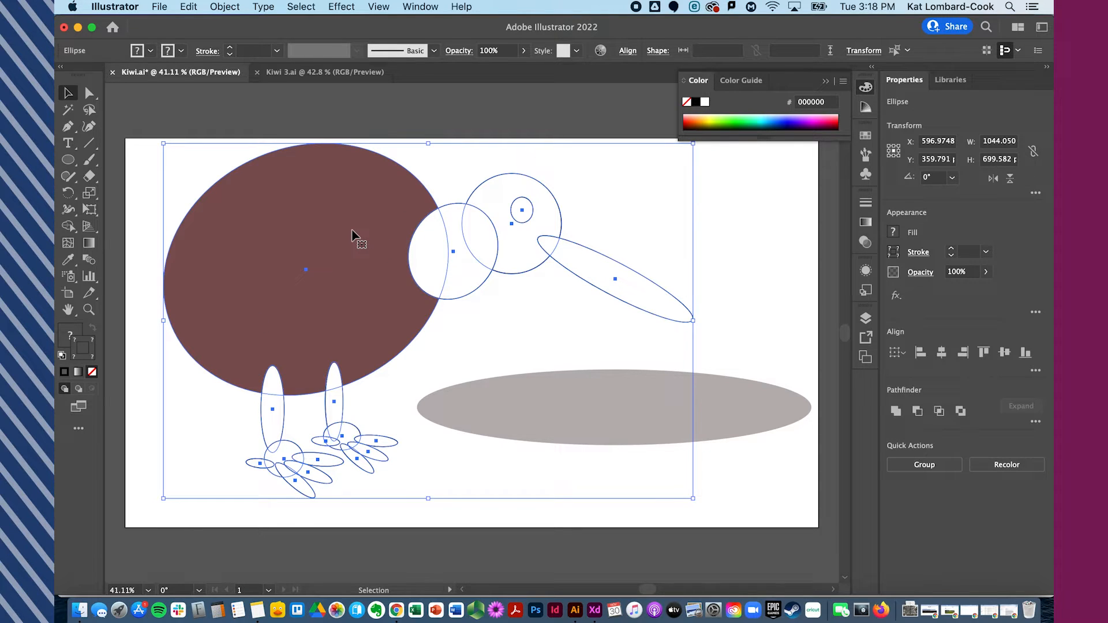
left_click_drag(357, 282, 400, 290)
key("super+z")
left_click(68, 225)
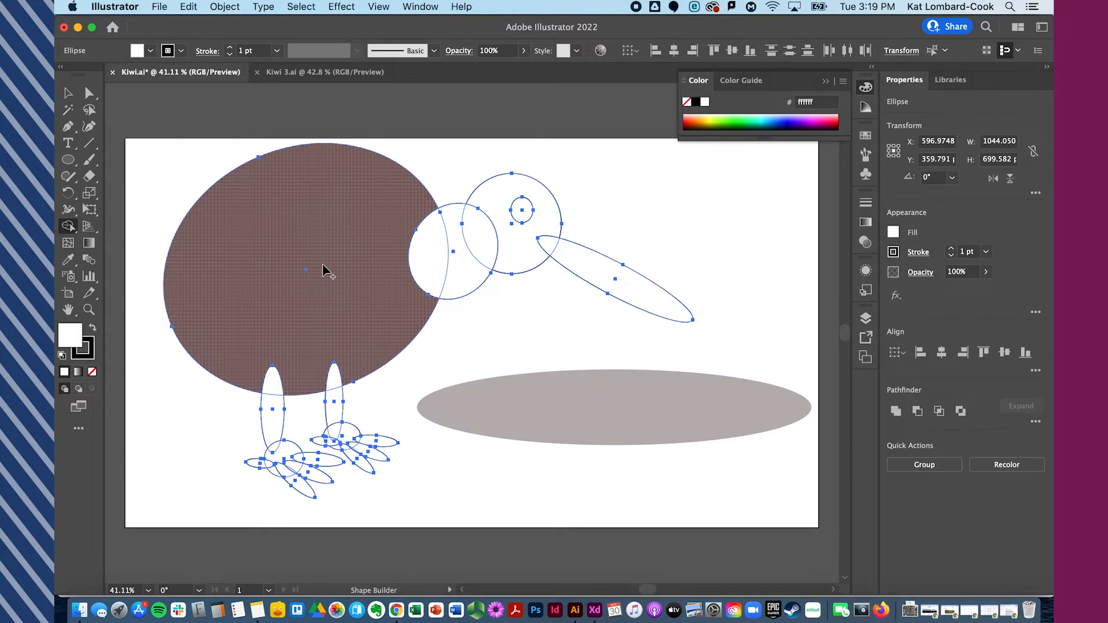
mouse_move(374, 270)
left_mouse_down()
mouse_move(413, 275)
mouse_move(514, 243)
mouse_move(544, 246)
mouse_move(593, 275)
left_mouse_up()
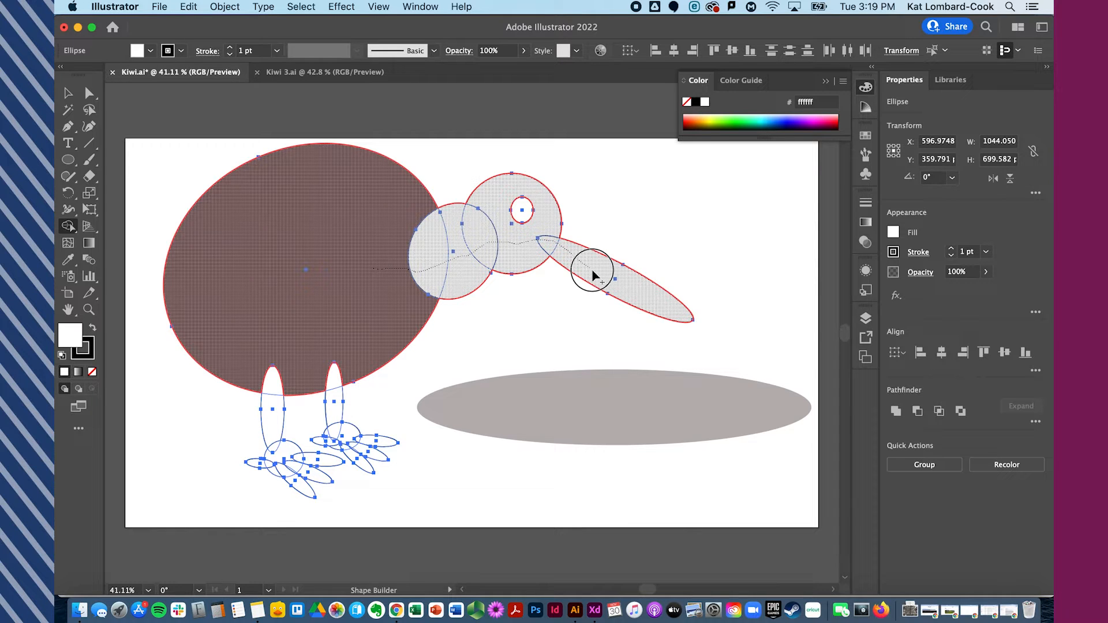
left_click_drag(592, 275, 593, 271)
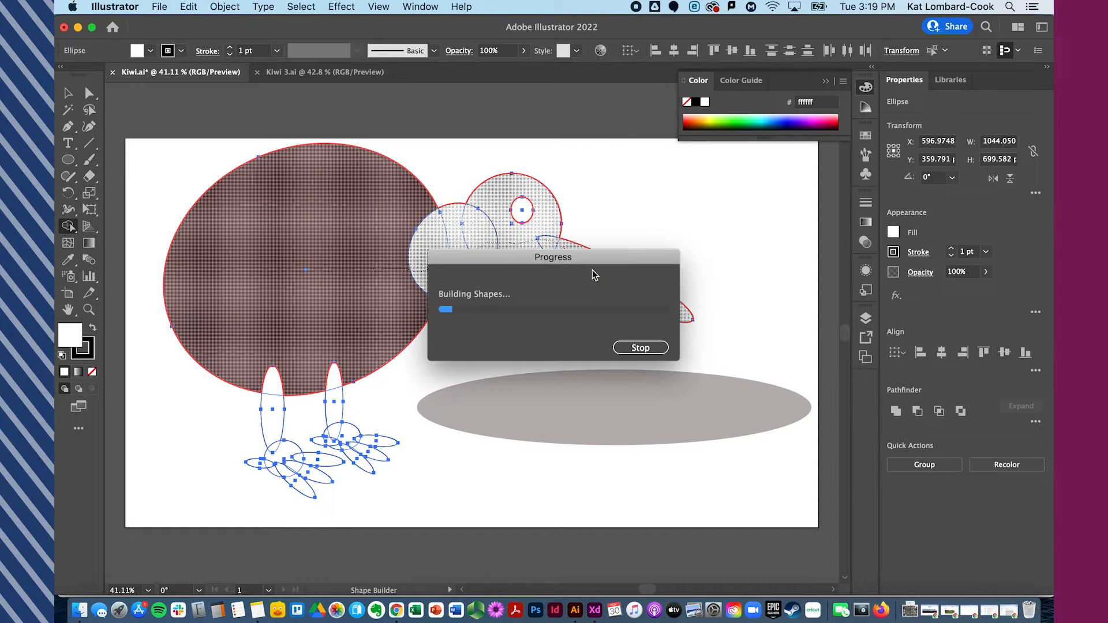
Merge both legs, feet and all toes into the kiwi's body with Shape Builder.
mouse_move(258, 346)
left_mouse_down()
mouse_move(273, 397)
mouse_move(274, 454)
mouse_move(263, 467)
mouse_move(279, 454)
mouse_move(297, 485)
mouse_move(294, 462)
mouse_move(319, 461)
mouse_move(292, 474)
left_mouse_up()
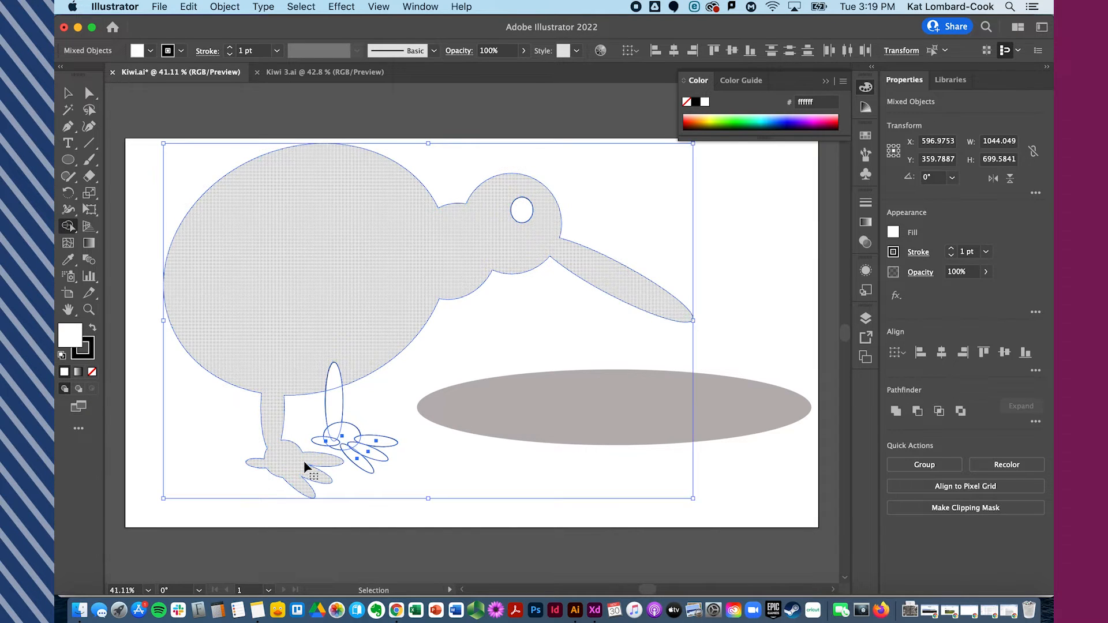
key("super+equal")
key("super+equal")
key("super+equal")
scroll(304, 462, "down", 5)
scroll(304, 462, "left", 2)
scroll(304, 465, "down", 3)
scroll(305, 464, "left", 2)
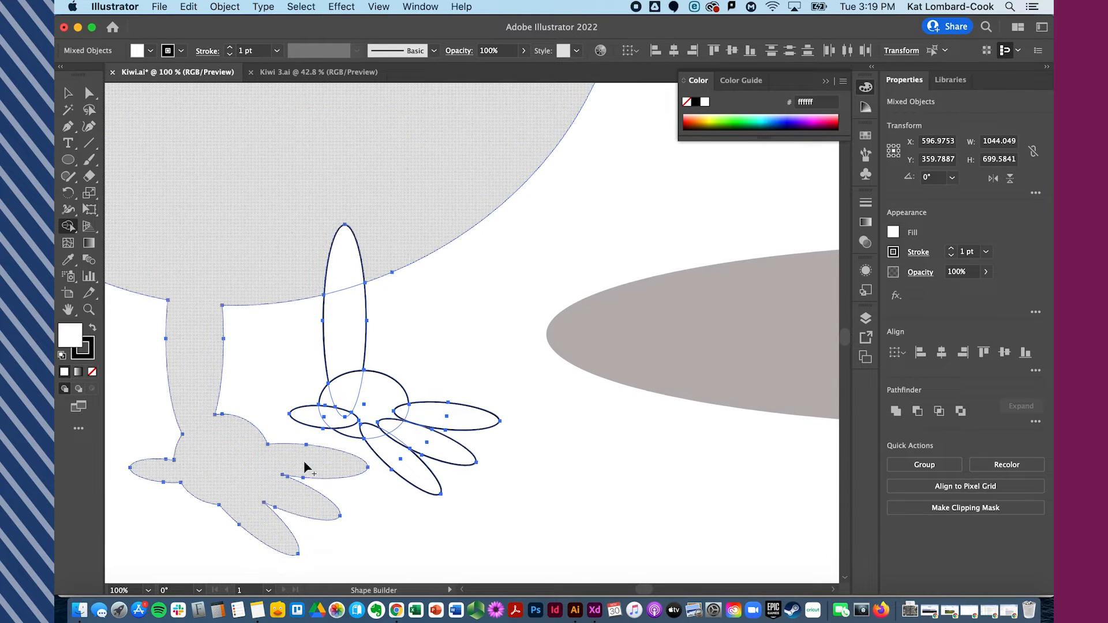
mouse_move(315, 196)
left_mouse_down()
mouse_move(350, 264)
mouse_move(360, 367)
mouse_move(323, 403)
mouse_move(356, 395)
mouse_move(396, 429)
mouse_move(410, 411)
mouse_move(394, 407)
mouse_move(392, 418)
mouse_move(414, 400)
mouse_move(426, 406)
mouse_move(418, 420)
mouse_move(409, 425)
left_mouse_up()
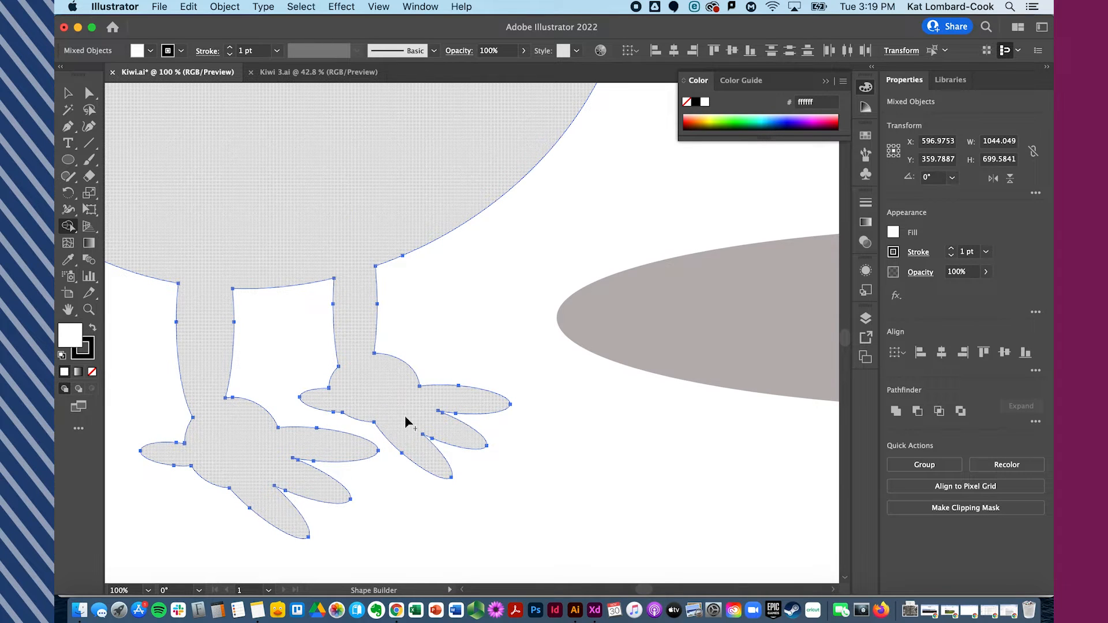
Subtract the eye ellipse from the kiwi's head with Shape Builder so it becomes a hole.
key("super+minus")
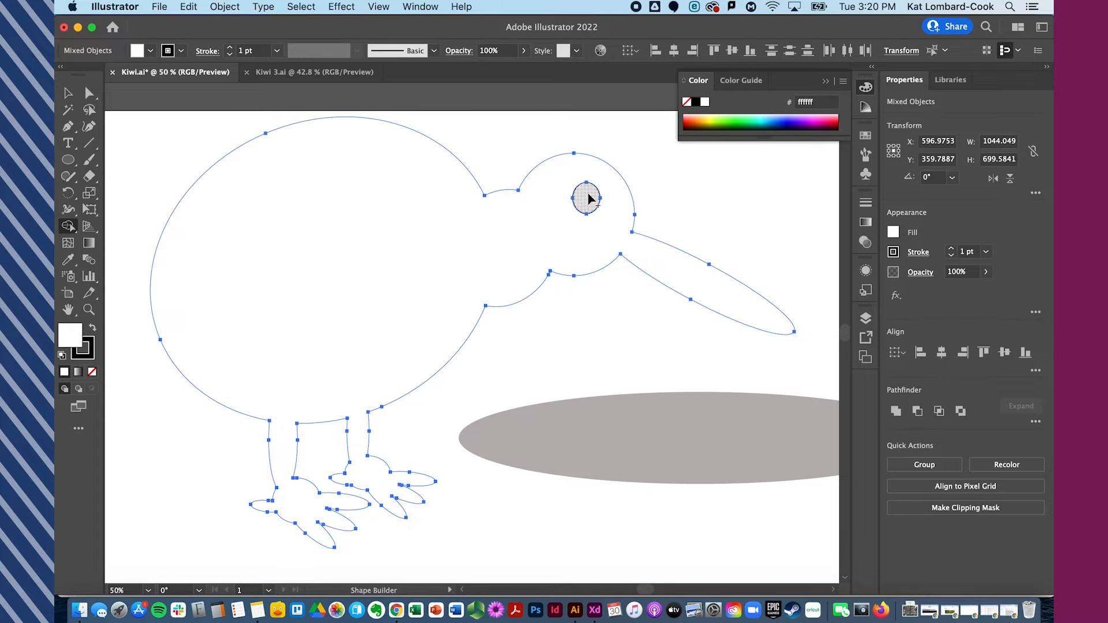
left_click_drag(560, 217, 582, 202)
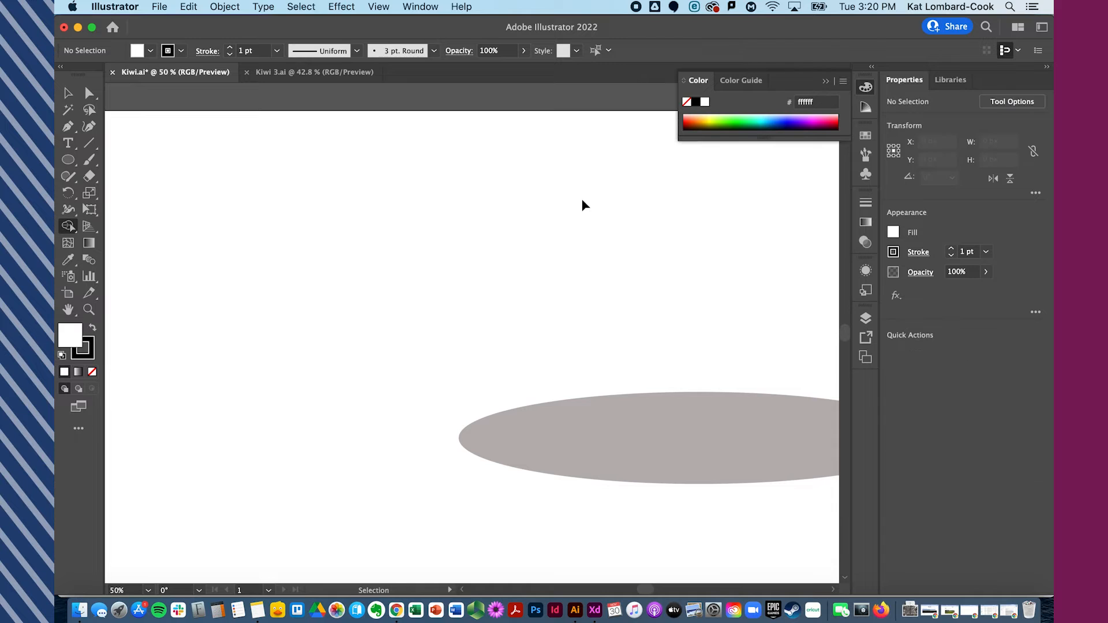
key("super+z")
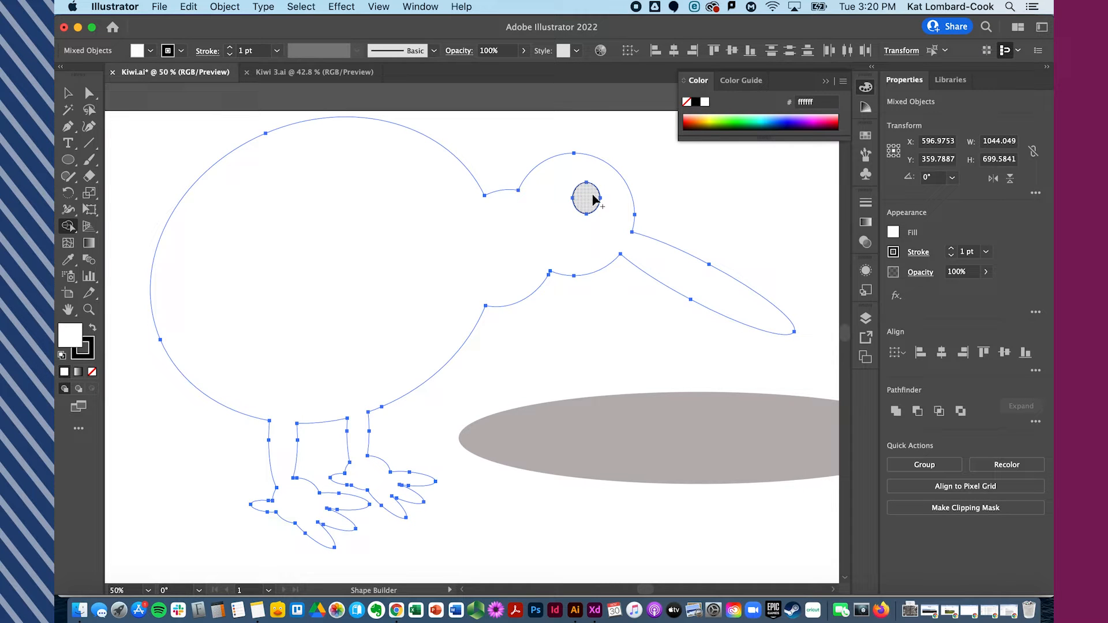
left_click(595, 199, "alt")
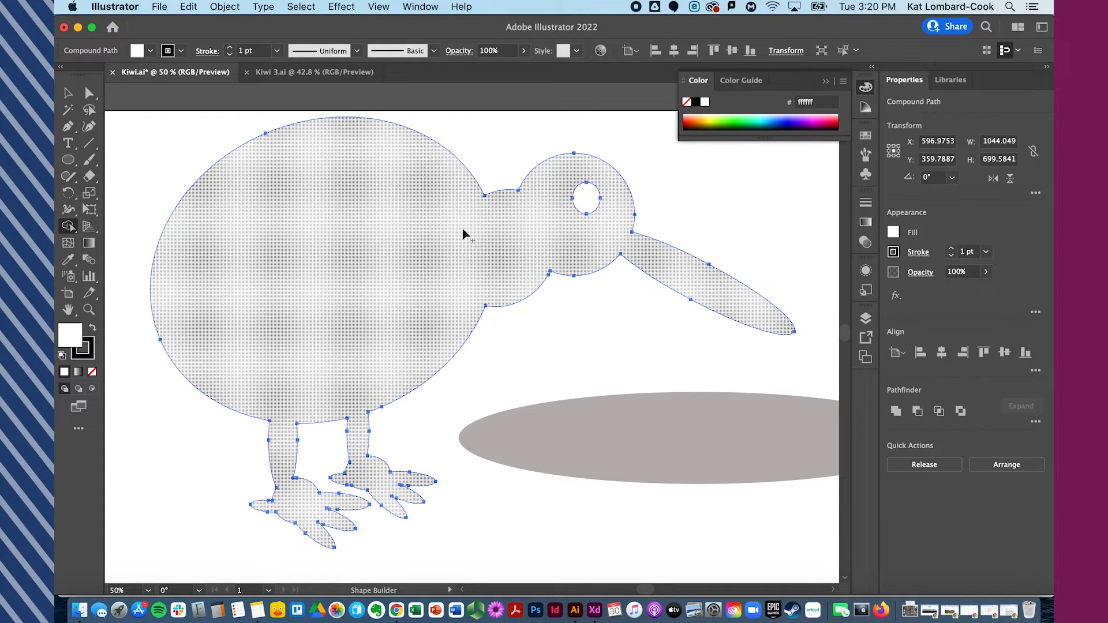
key("v")
left_click_drag(355, 327, 402, 413)
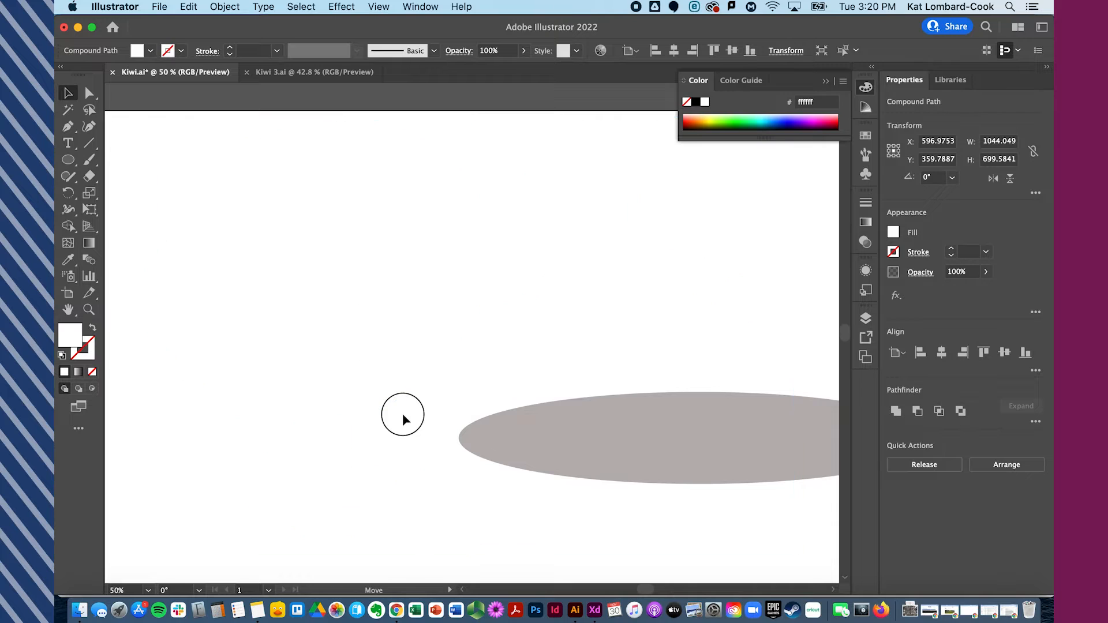
left_click_drag(403, 473, 403, 473)
key("super+z")
left_click_drag(401, 344, 431, 549)
left_click_drag(367, 396, 353, 268)
key("super+z")
key("super+z")
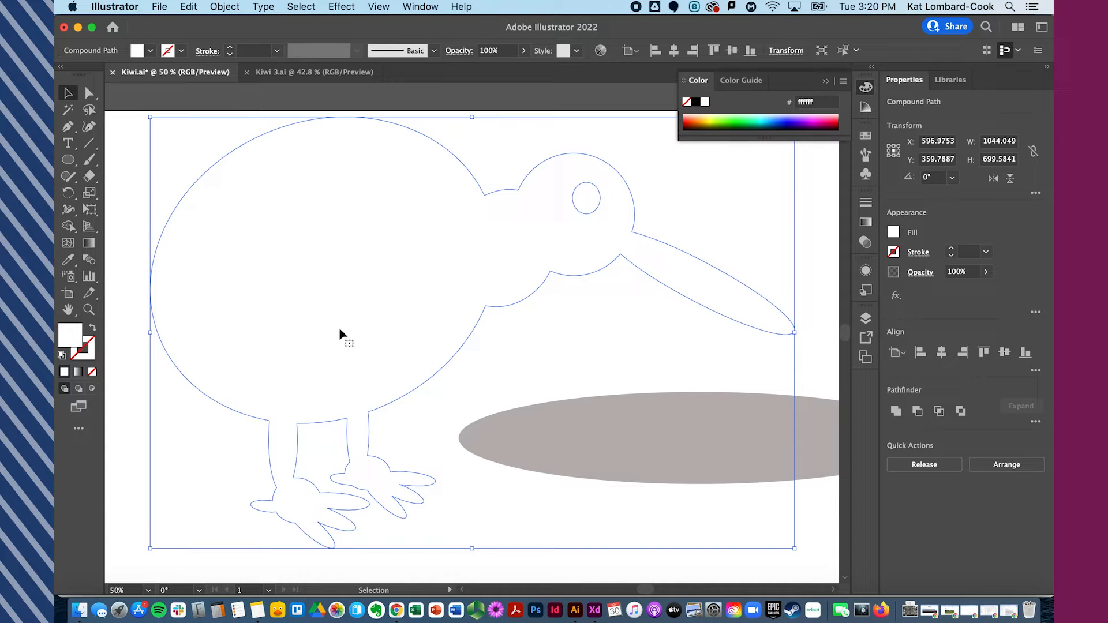
Fill the merged kiwi shape with #917171 and move it slightly down and to the left.
double_click(81, 342)
type("917171")
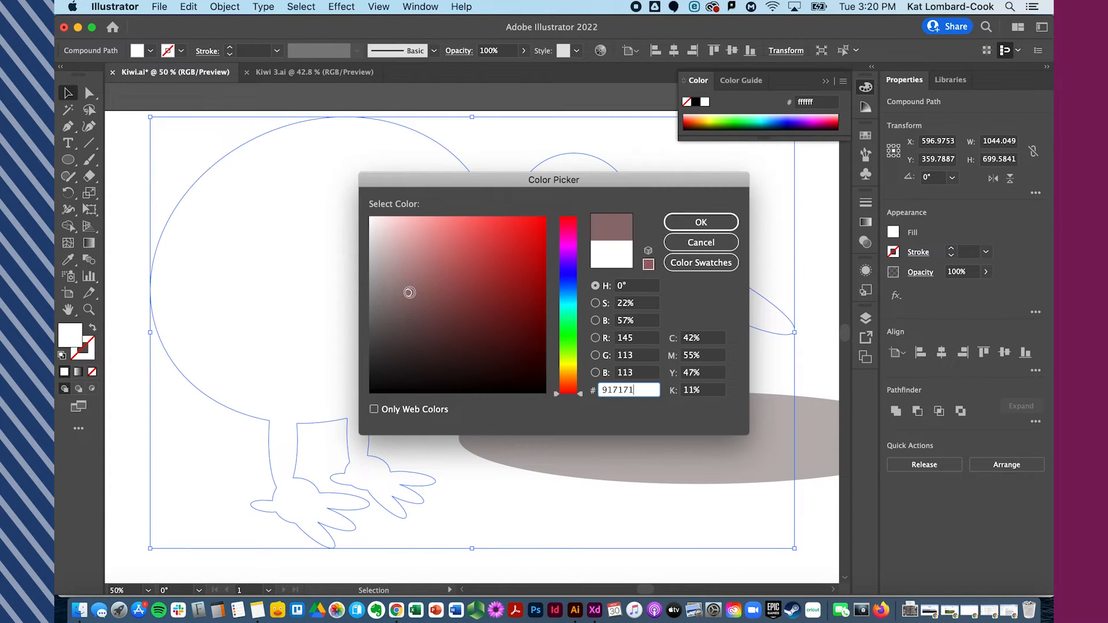
key("Return")
mouse_move(495, 195)
left_mouse_down()
mouse_move(496, 427)
mouse_move(470, 266)
mouse_move(488, 199)
left_mouse_up()
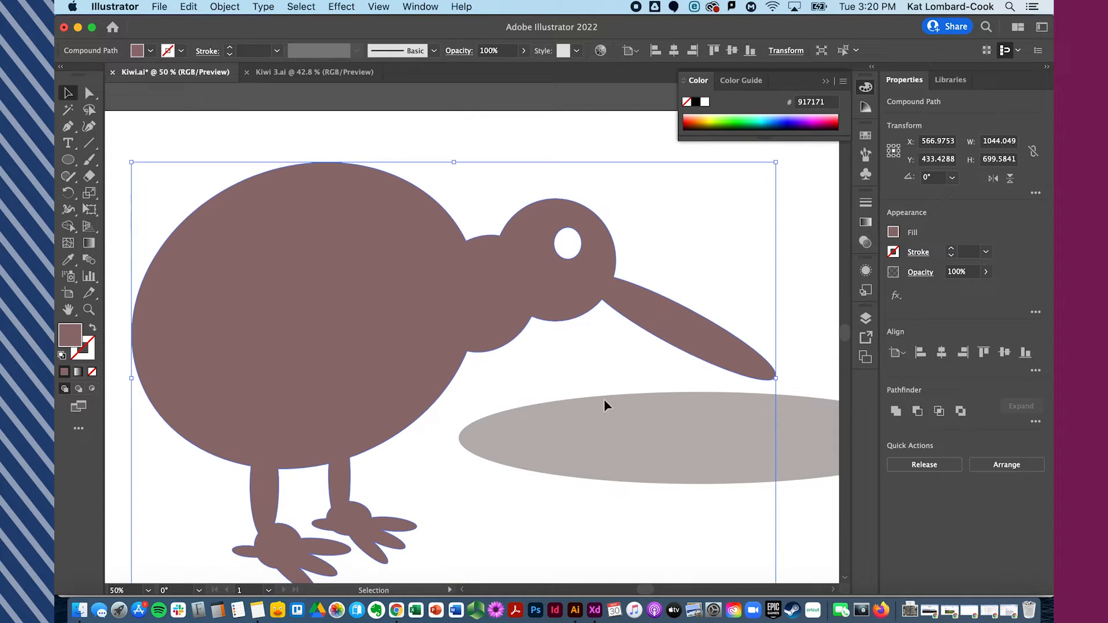
Send the grey shadow ellipse to the back of the stacking order.
left_click(786, 454)
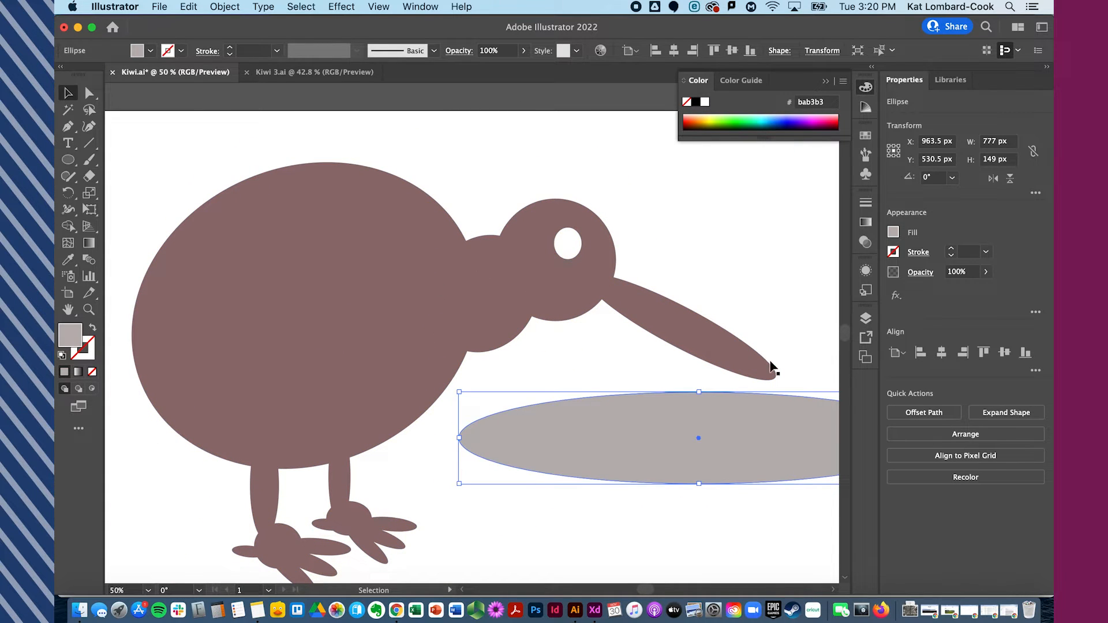
left_click(922, 438)
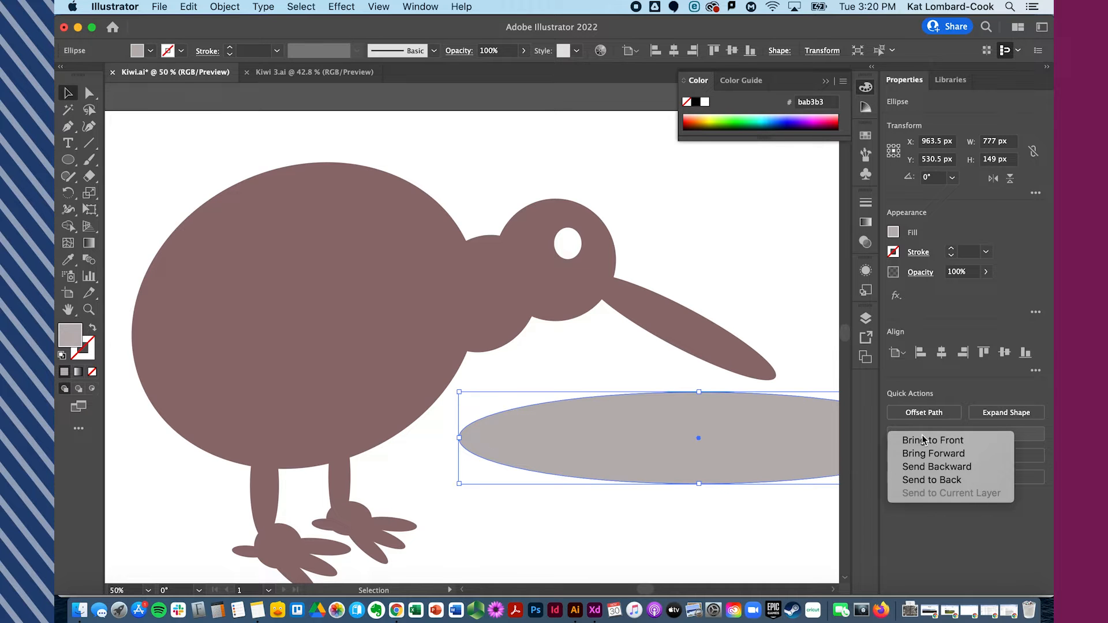
left_click(923, 480)
Move the kiwi up to about X 572 px, Y 393 px so its feet sit fully on the artboard.
left_click_drag(444, 313, 452, 272)
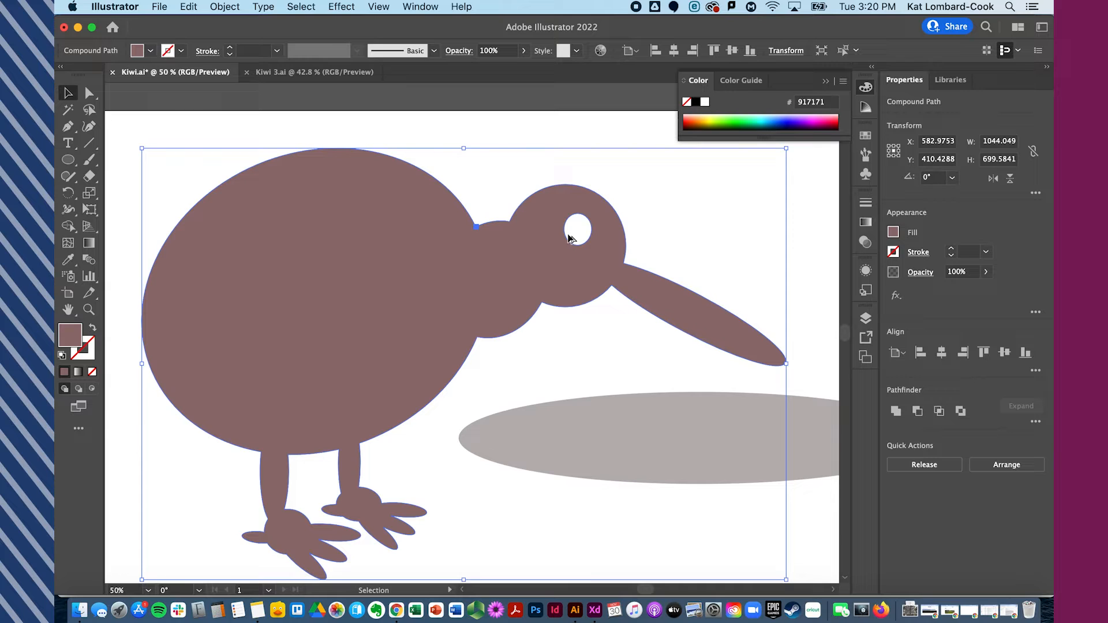
left_click(352, 111)
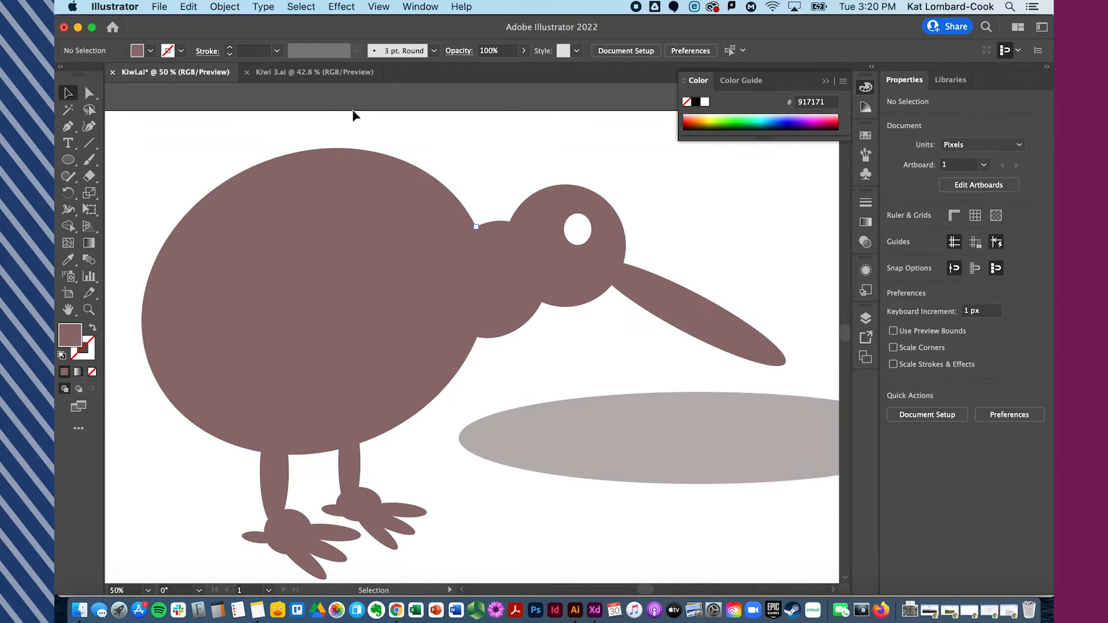
left_click_drag(280, 302, 274, 292)
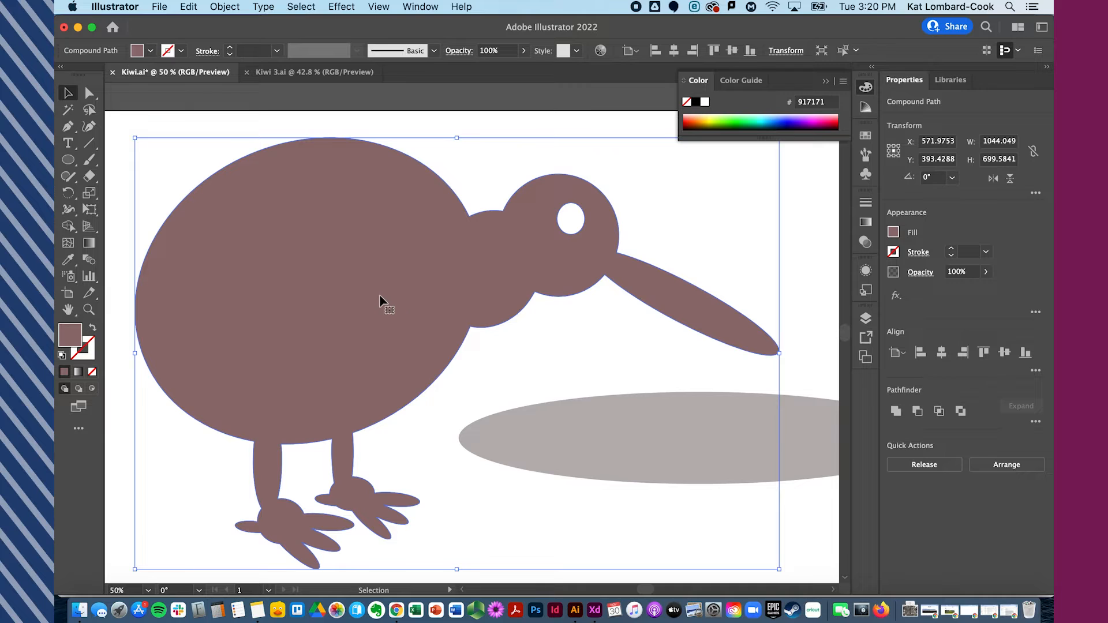
Compare with the Kiwi 3.ai reference and pull the anchor midway along the beak's upper edge down to about X 949 px, Y 311 px.
left_click(90, 93)
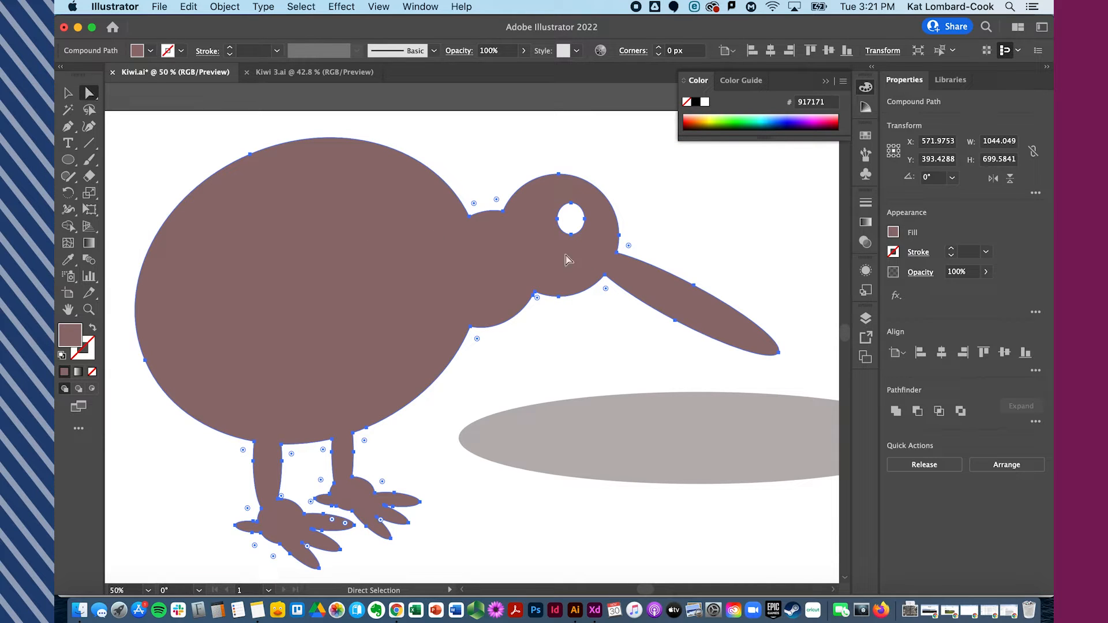
left_click(330, 78)
left_click(204, 75)
left_click_drag(692, 286, 690, 303)
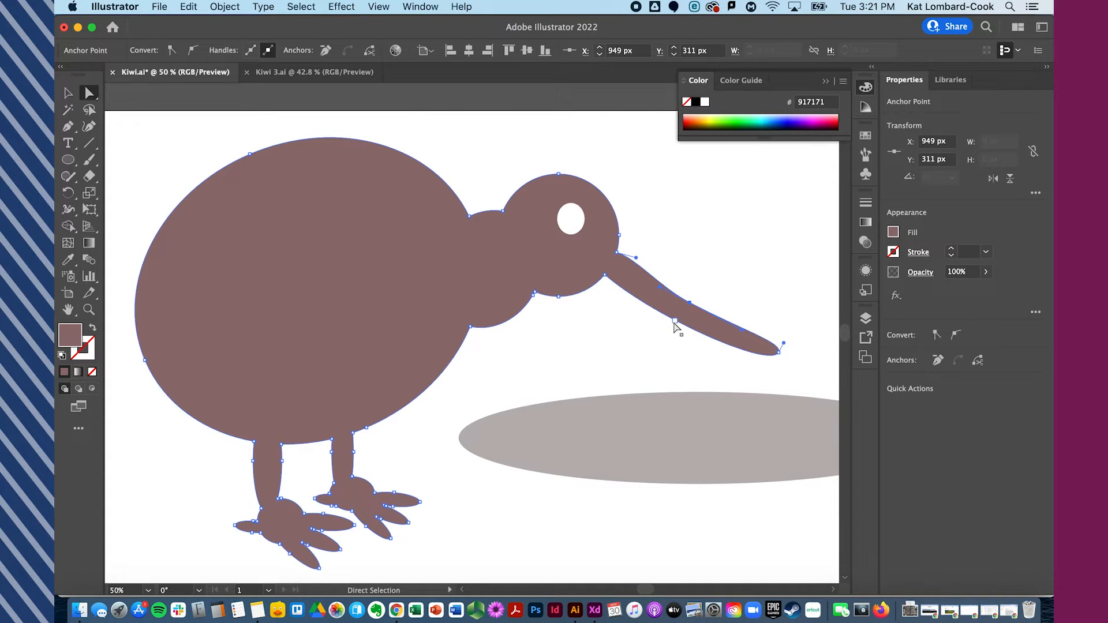
Slim the beak to match the Kiwi 3.ai reference, moving its lower-edge anchor to about X 939 px, Y 333 px and adjusting the curve handles.
left_click_drag(636, 258, 633, 279)
left_click(355, 74)
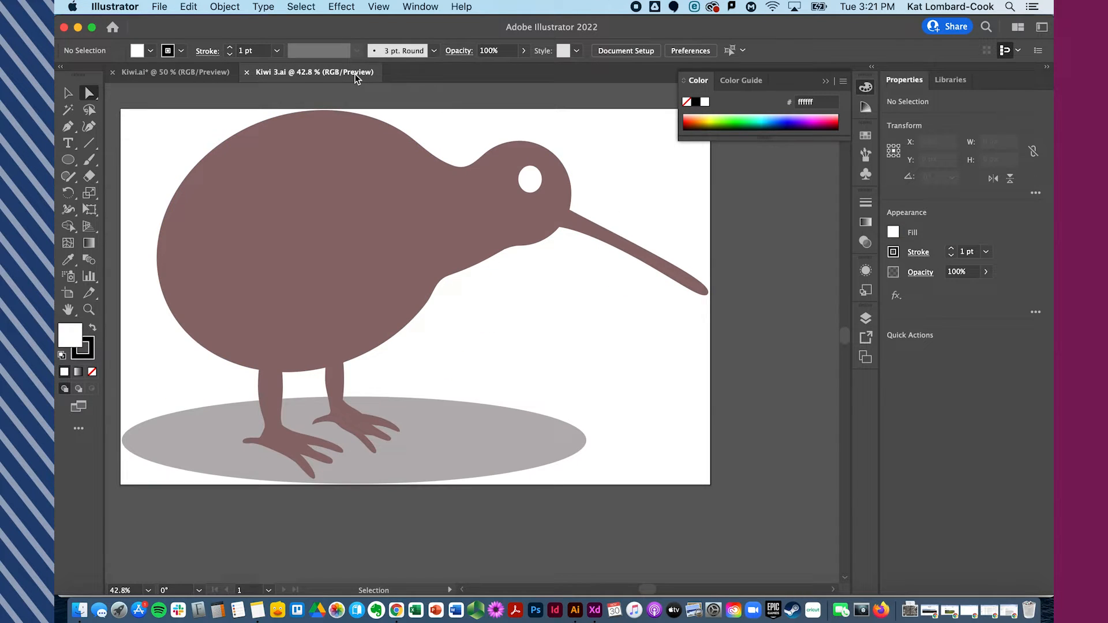
left_click(184, 80)
left_click_drag(674, 320, 684, 317)
left_click_drag(774, 364, 775, 360)
left_click_drag(620, 291, 622, 281)
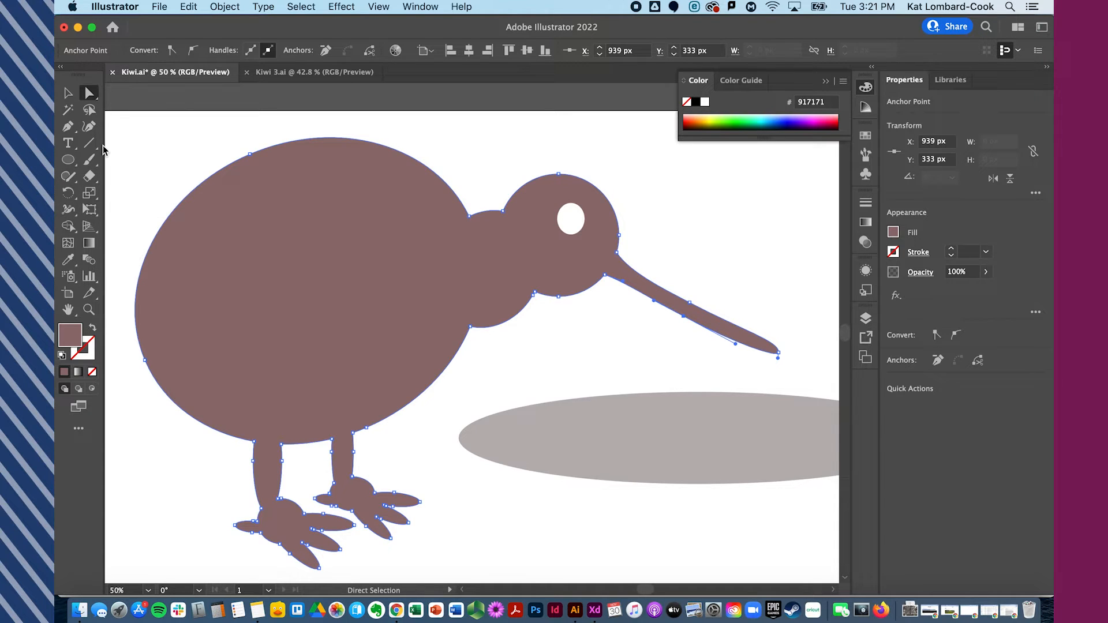
Soften the upper neck joints and the front edge of the rear leg with the Smooth tool.
left_click(67, 180)
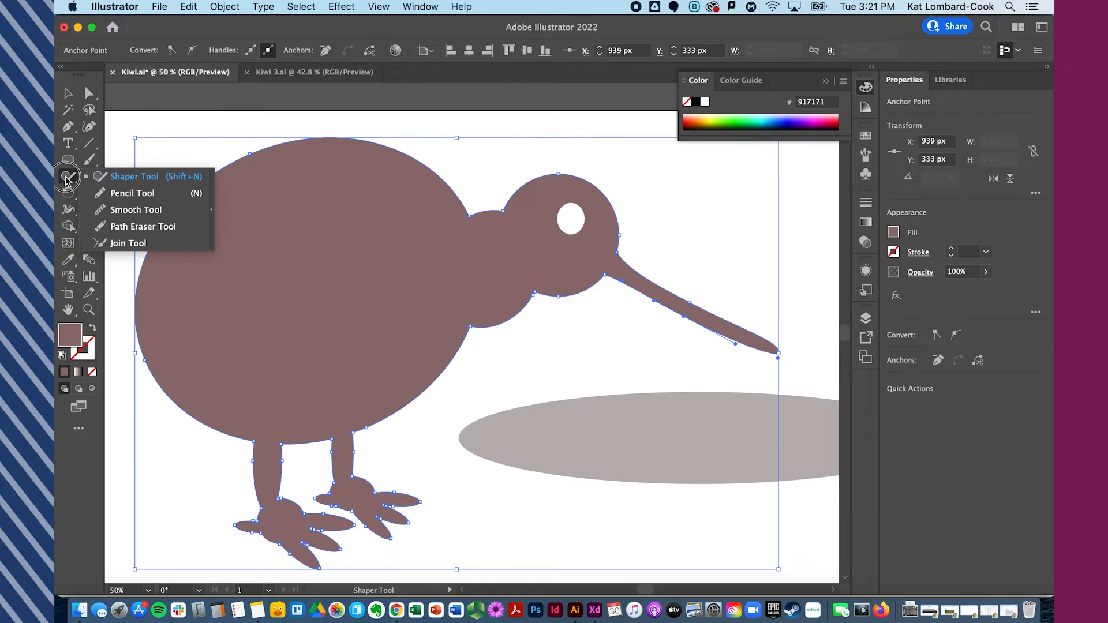
left_click_drag(67, 180, 116, 211)
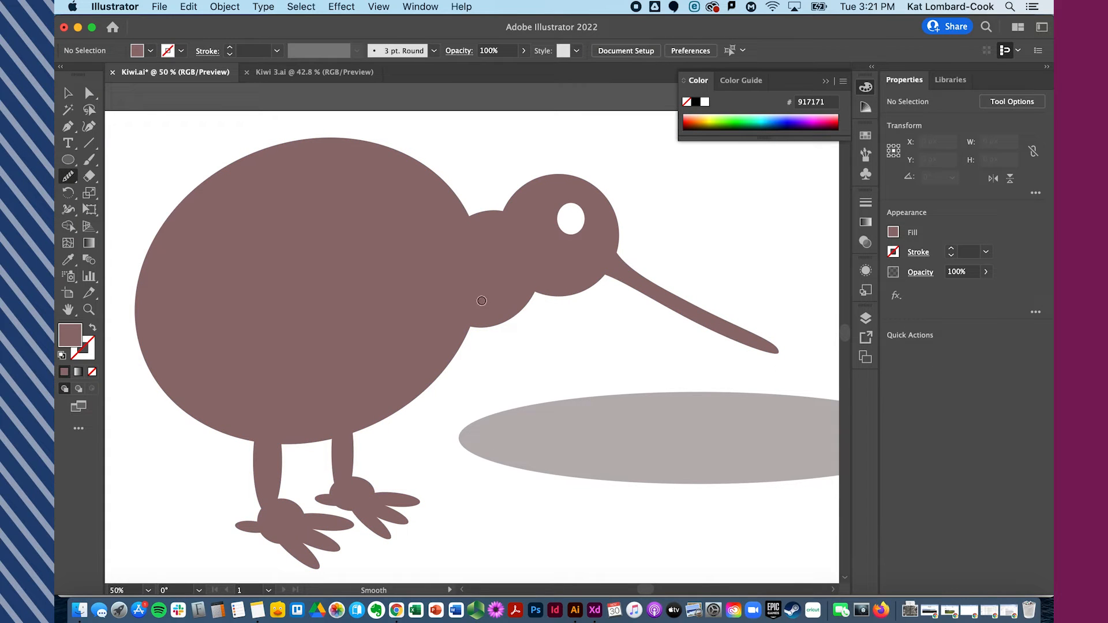
left_click(89, 92)
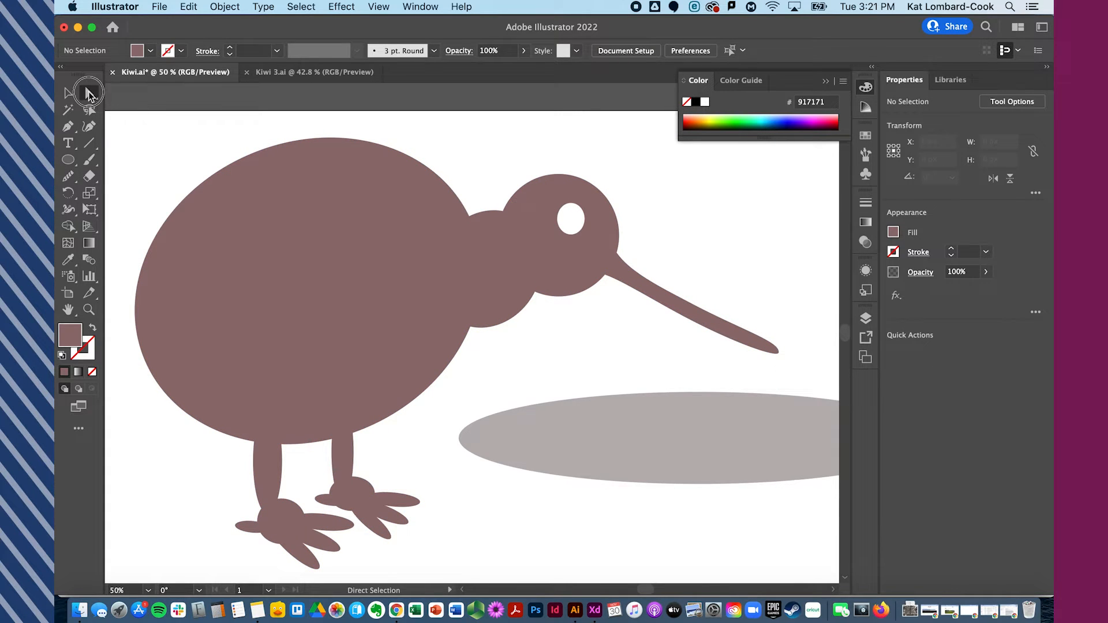
left_click(490, 227)
left_click(470, 218)
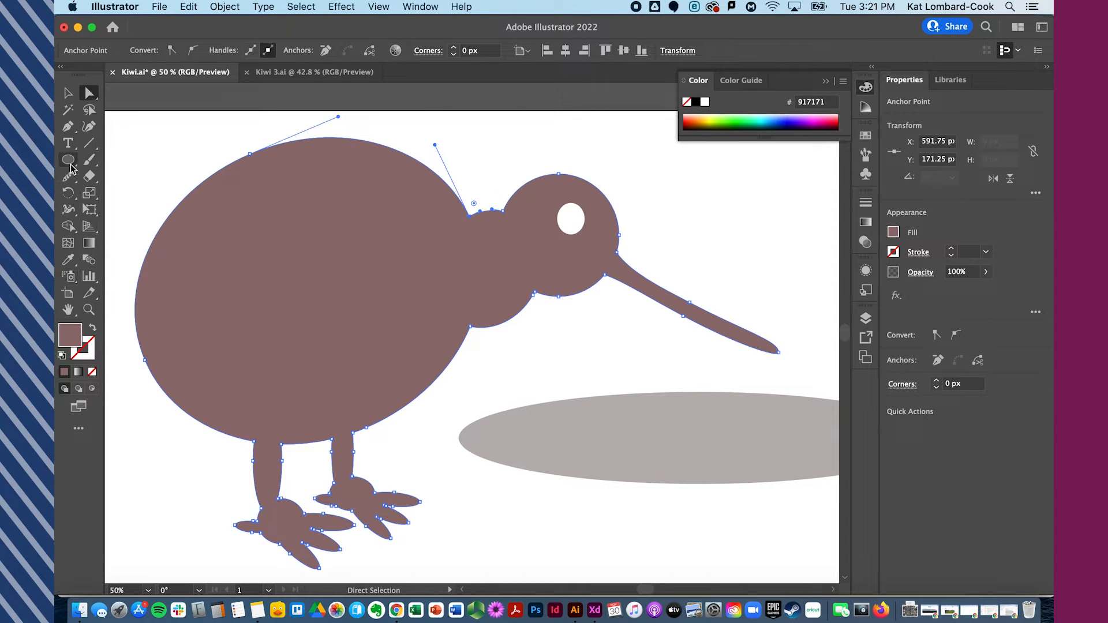
left_click(69, 177)
mouse_move(526, 208)
left_mouse_down()
mouse_move(442, 216)
mouse_move(509, 205)
mouse_move(468, 210)
left_mouse_up()
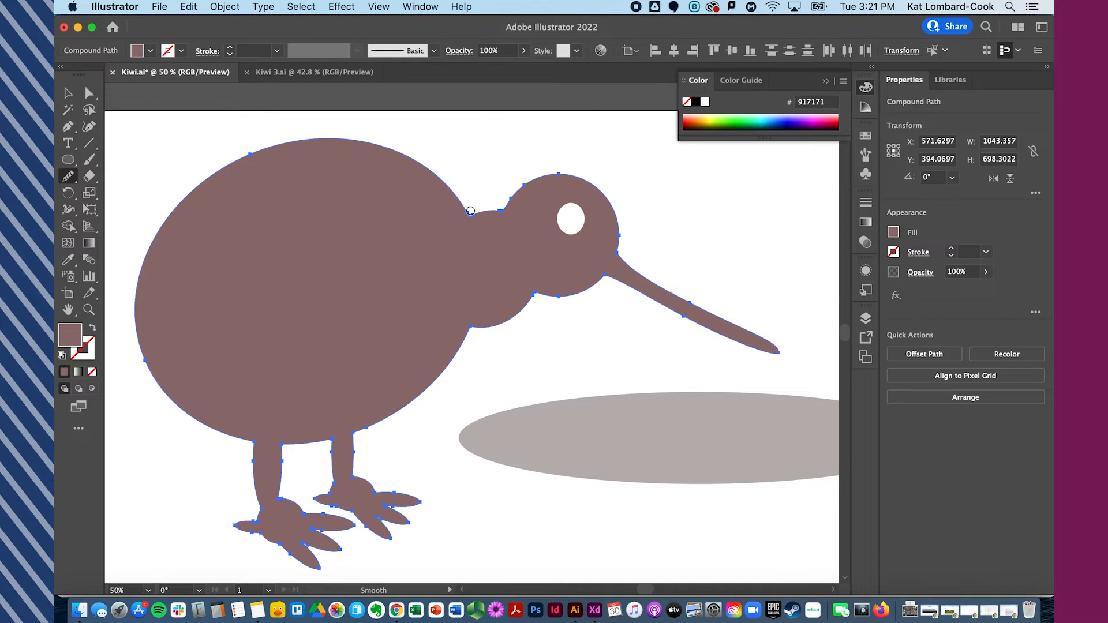
mouse_move(332, 450)
left_mouse_down()
mouse_move(317, 483)
mouse_move(334, 498)
left_mouse_up()
Try pulling up and deleting the middle anchor in the notch between the back and the neck.
left_click(89, 92)
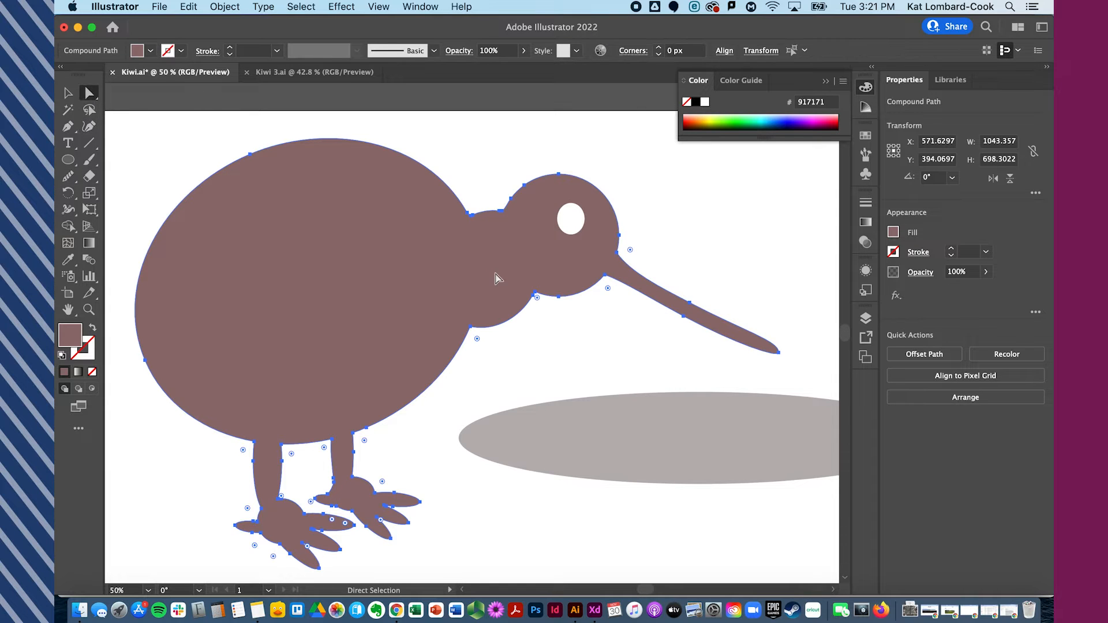
left_click(502, 211)
key("super+equal")
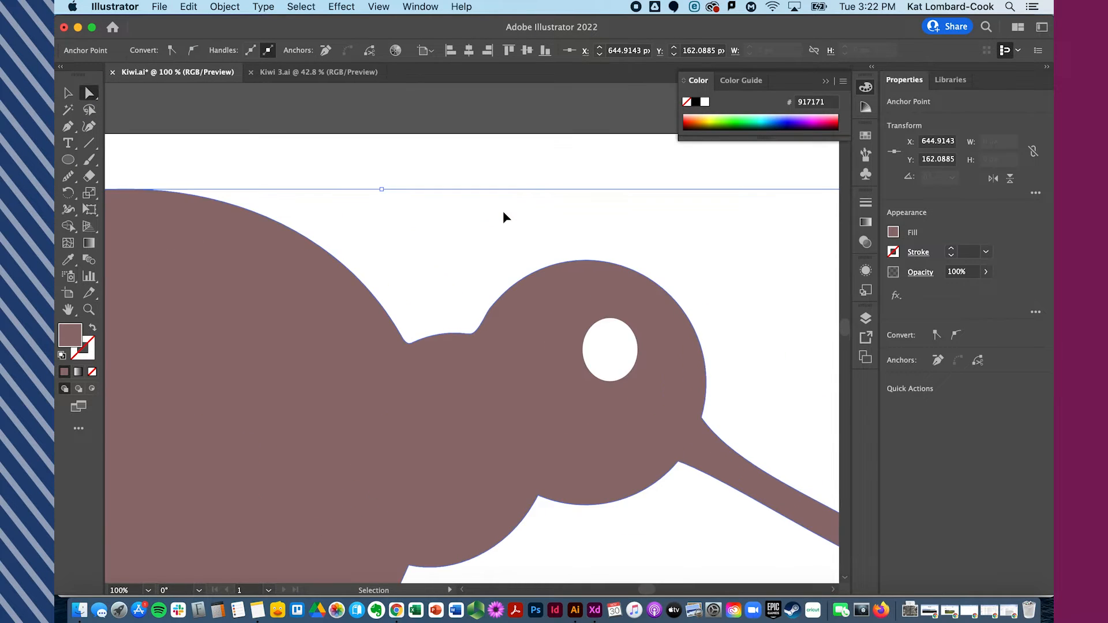
key("super+equal")
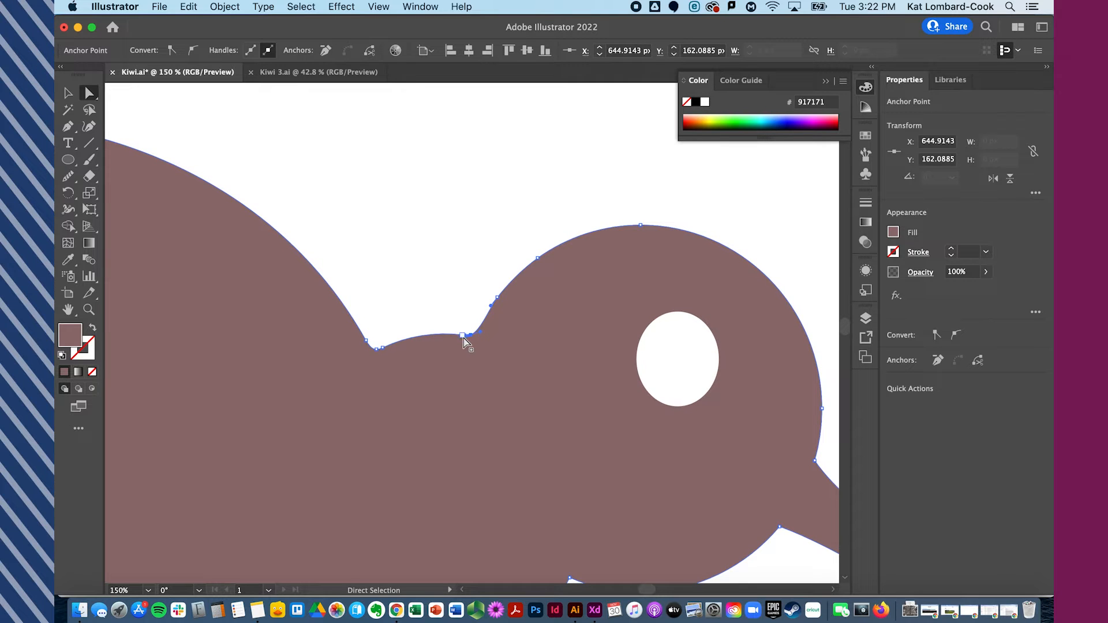
left_click_drag(376, 351, 384, 325)
key("Delete")
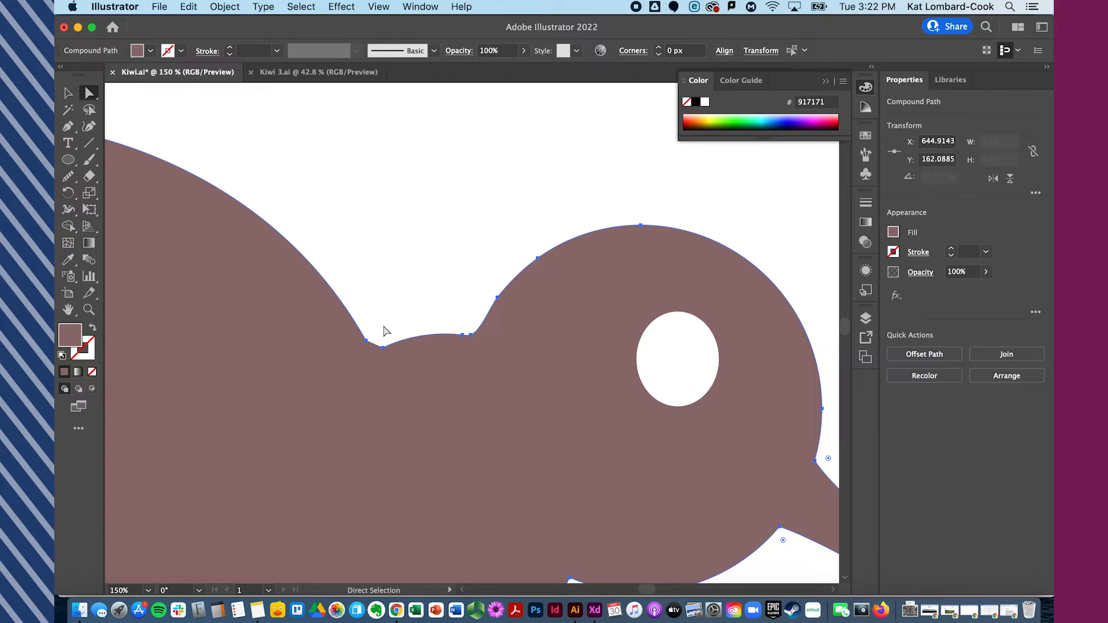
key("super+z")
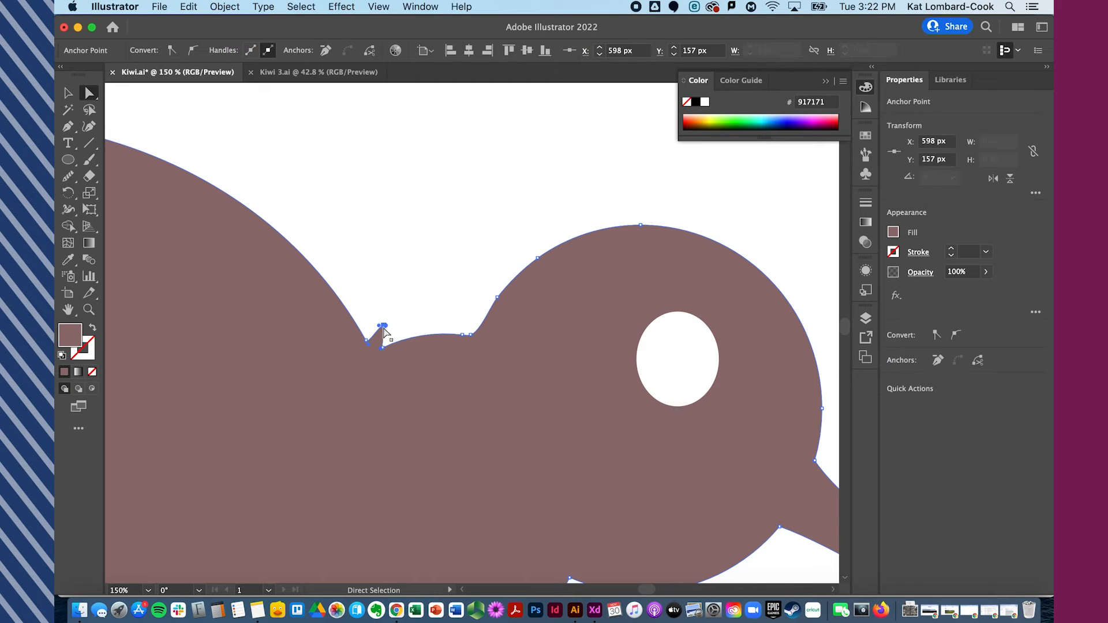
left_click_drag(383, 329, 366, 344)
Flatten the neck's underside by moving its anchor near the head to about X 693 px, Y 298 px and reshaping the handles.
scroll(366, 391, "down", 10)
left_click_drag(551, 401, 533, 387)
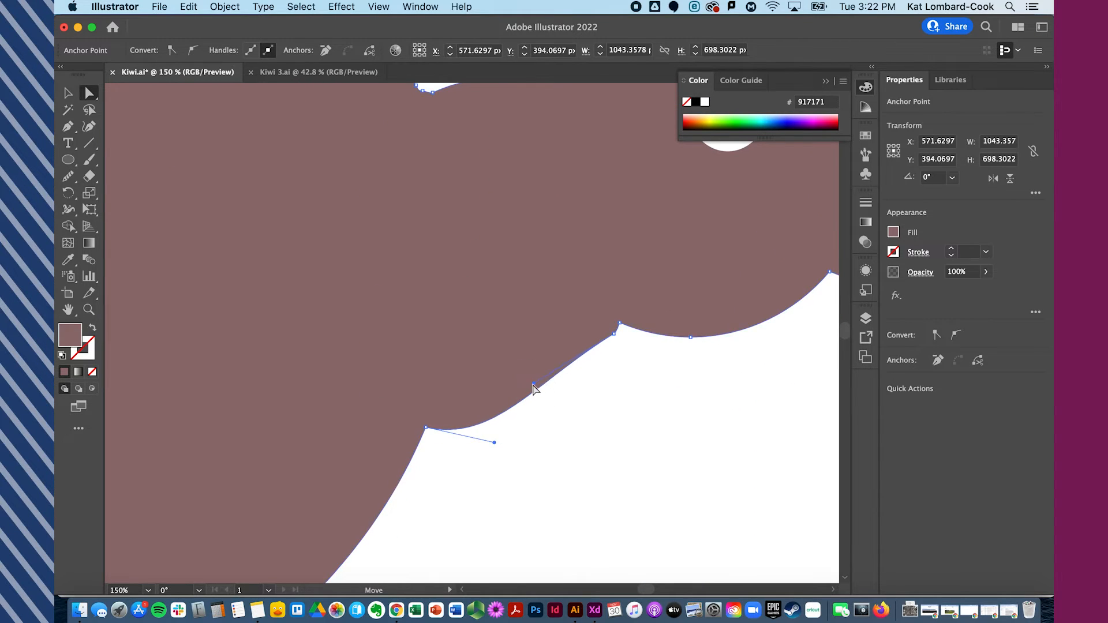
left_click_drag(613, 334, 610, 330)
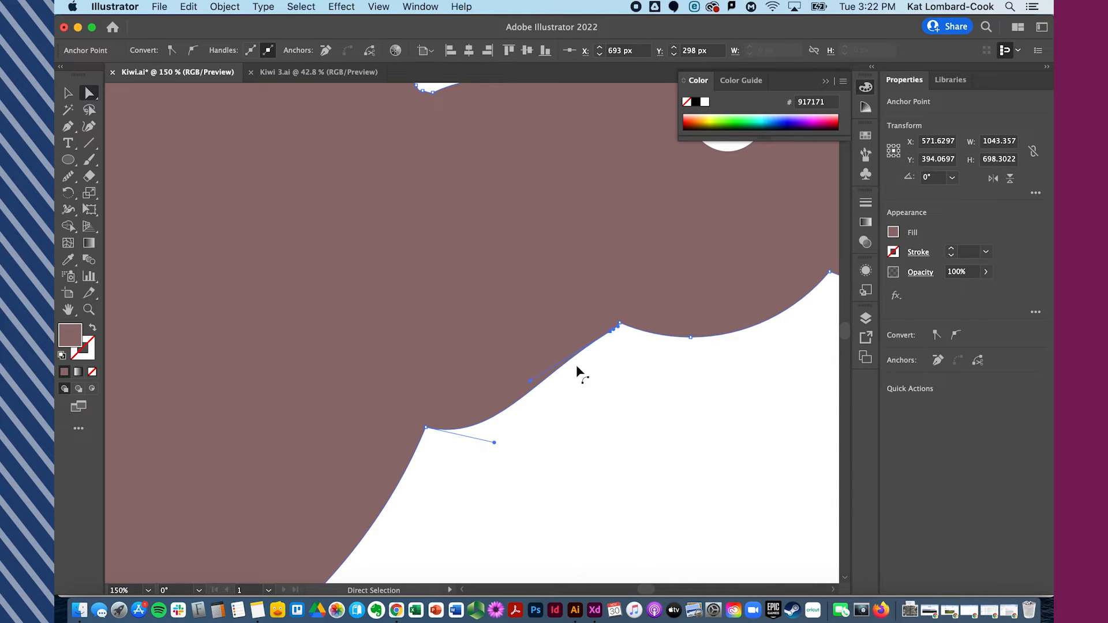
left_click_drag(494, 442, 499, 404)
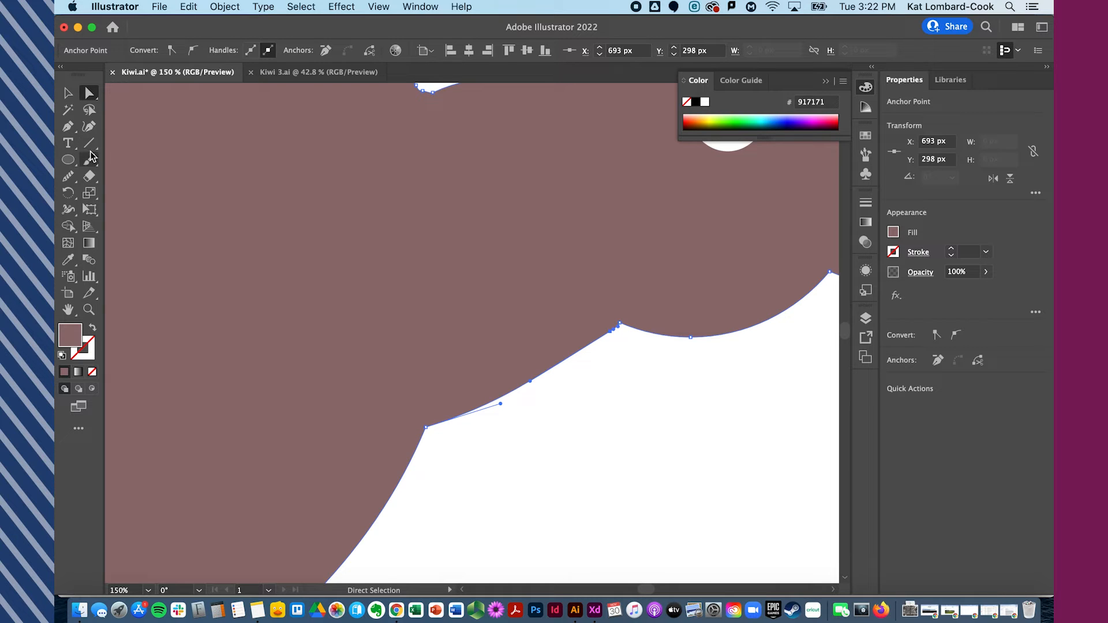
Convert the corner anchors on the neck's underside, at the body and at the head, to smooth points with the Anchor Point tool.
left_click(70, 126)
left_click_drag(70, 127, 104, 178)
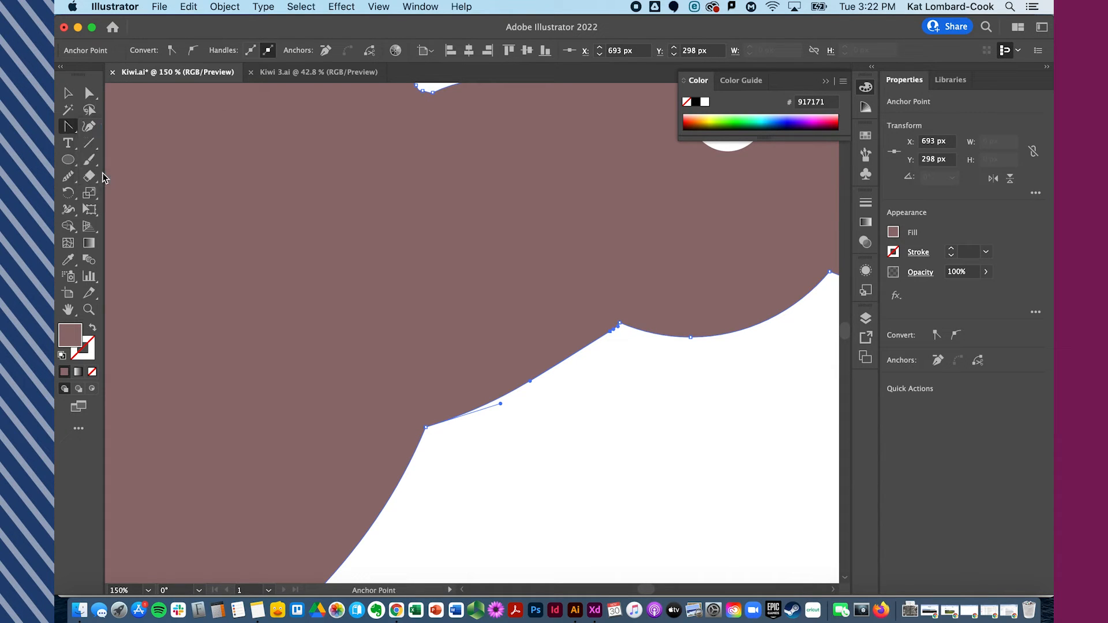
left_click(426, 428)
left_click_drag(426, 428, 462, 398)
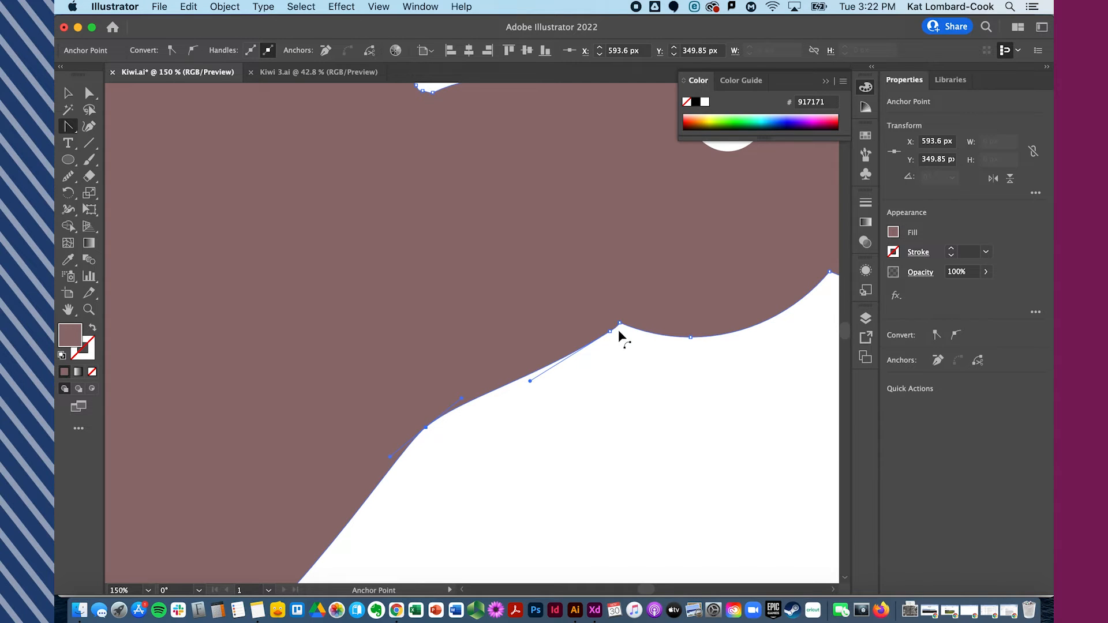
left_click_drag(619, 324, 628, 327)
Move the middle anchor of the neck's underside to about X 662 px, Y 311 px and shorten its handle toward the body.
left_click(90, 93)
left_click_drag(609, 333, 543, 365)
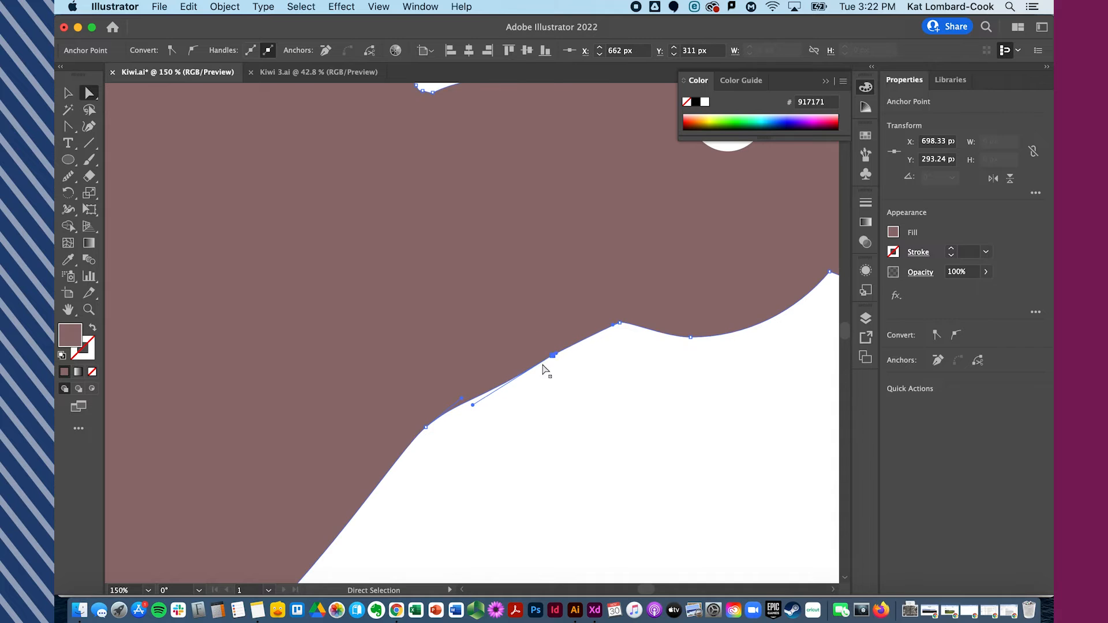
left_click_drag(473, 405, 512, 382)
Reposition the anchors along the neck's underside to round it out, placing the middle one at about X 644 px, Y 316 px.
key("super+0")
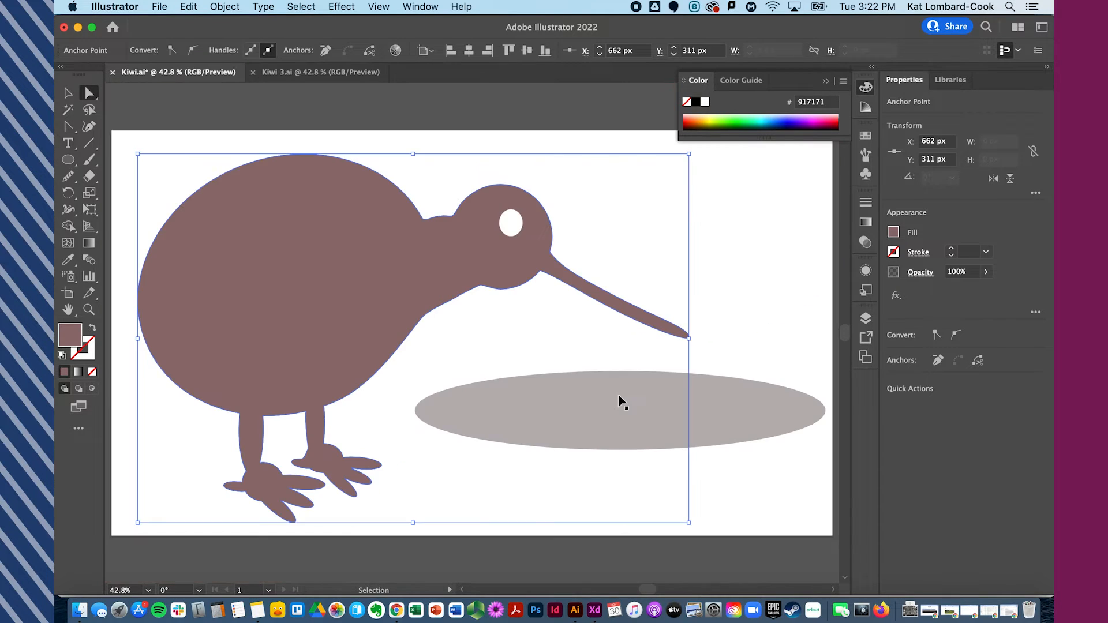
left_click_drag(481, 286, 445, 301)
left_click(438, 307)
left_click(493, 306)
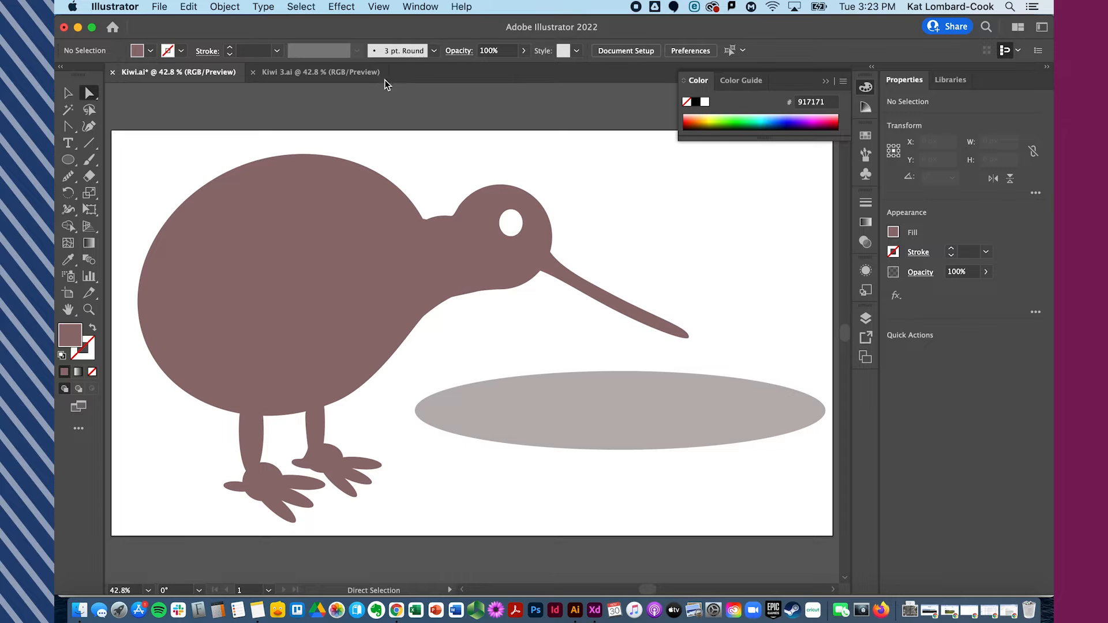
Compare with the Kiwi 3.ai reference and move the middle anchor of the neck's underside to about X 649 px, Y 319 px.
left_click(354, 75)
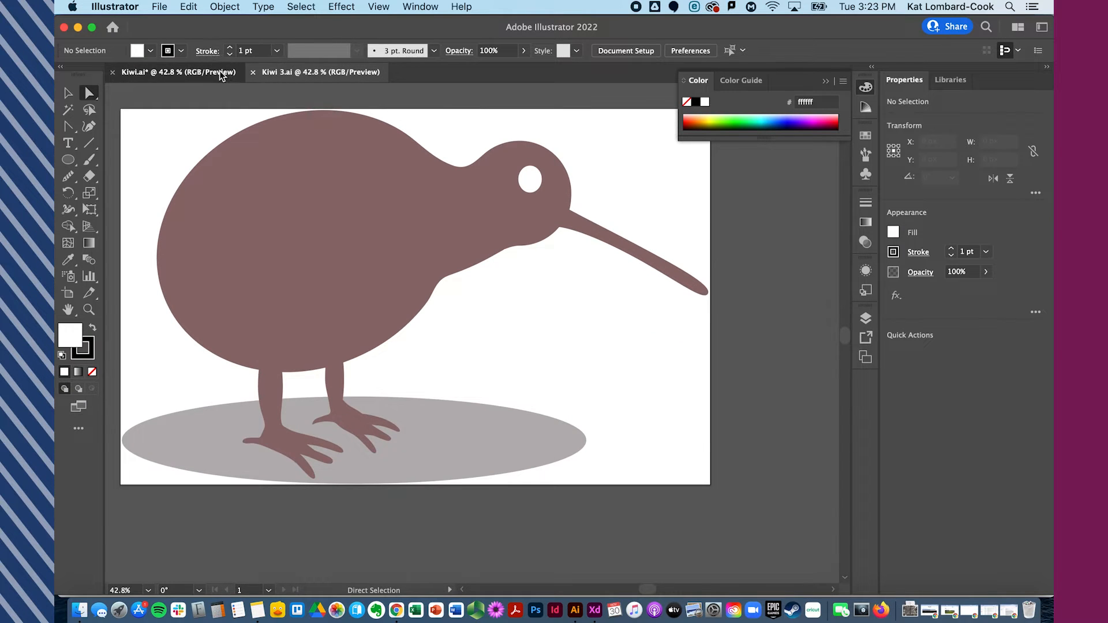
left_click(220, 70)
left_click(451, 299)
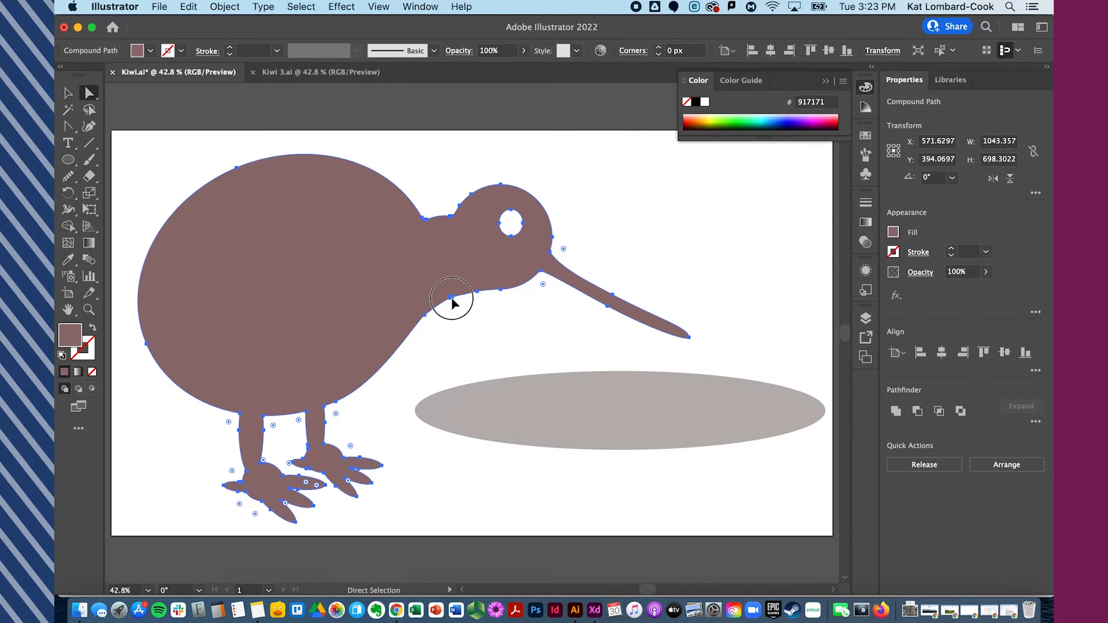
scroll(451, 298, "up", 5)
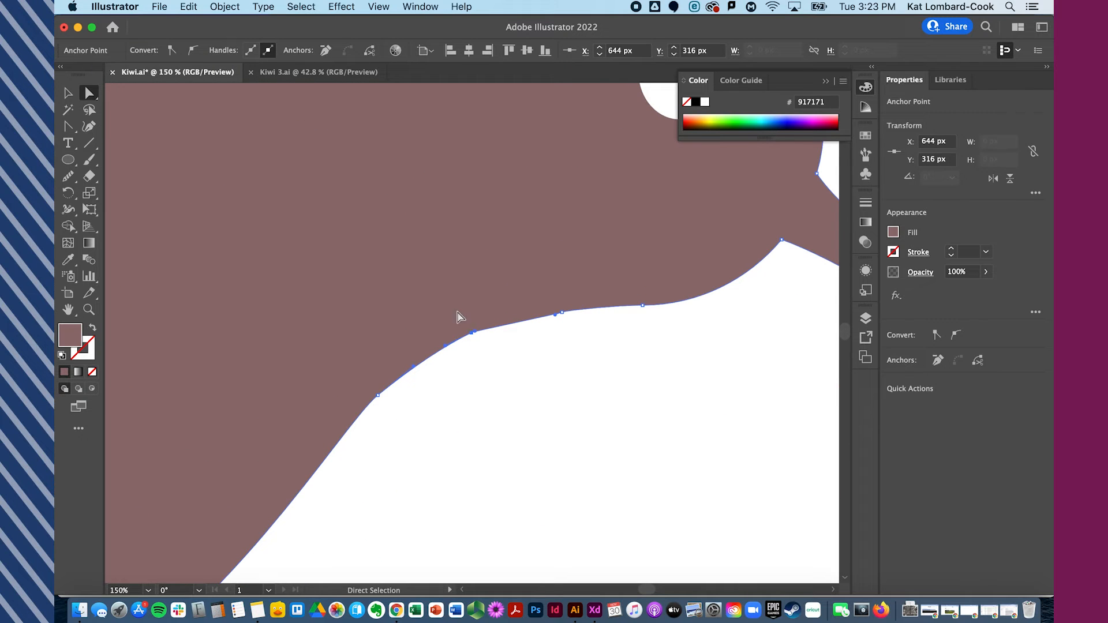
mouse_move(474, 336)
left_mouse_down()
mouse_move(493, 335)
mouse_move(483, 344)
left_mouse_up()
Move the anchor where the head meets the upper neck to about X 650 px, Y 157 px and flatten the neighbouring neck curve.
scroll(483, 345, "up", 5)
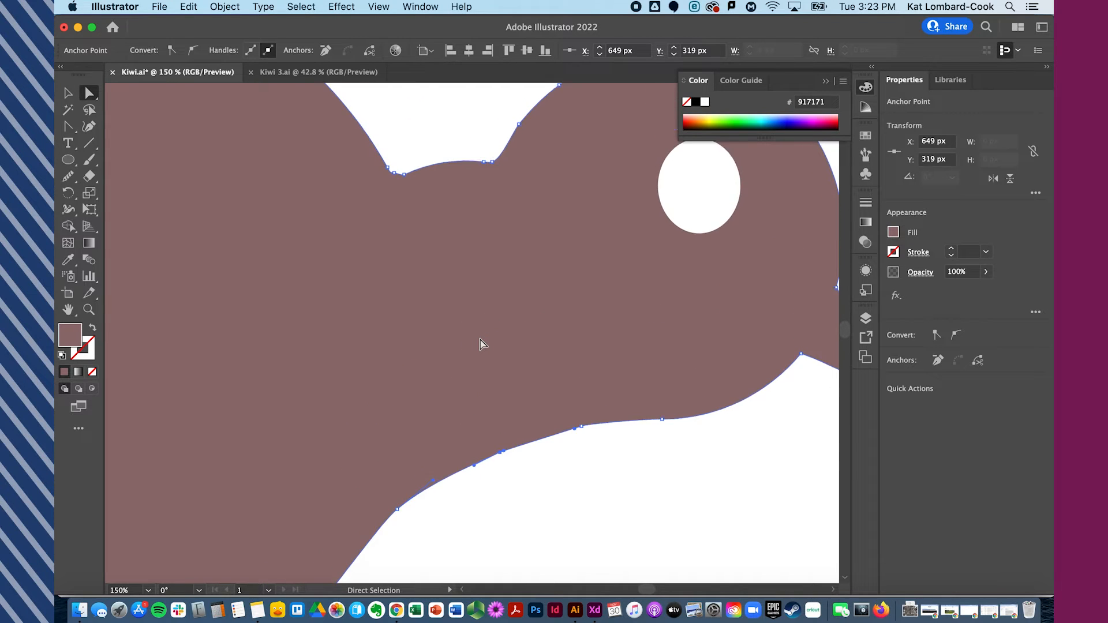
scroll(483, 344, "up", 3)
left_click(502, 258)
left_click_drag(507, 257, 520, 249)
left_click(500, 258)
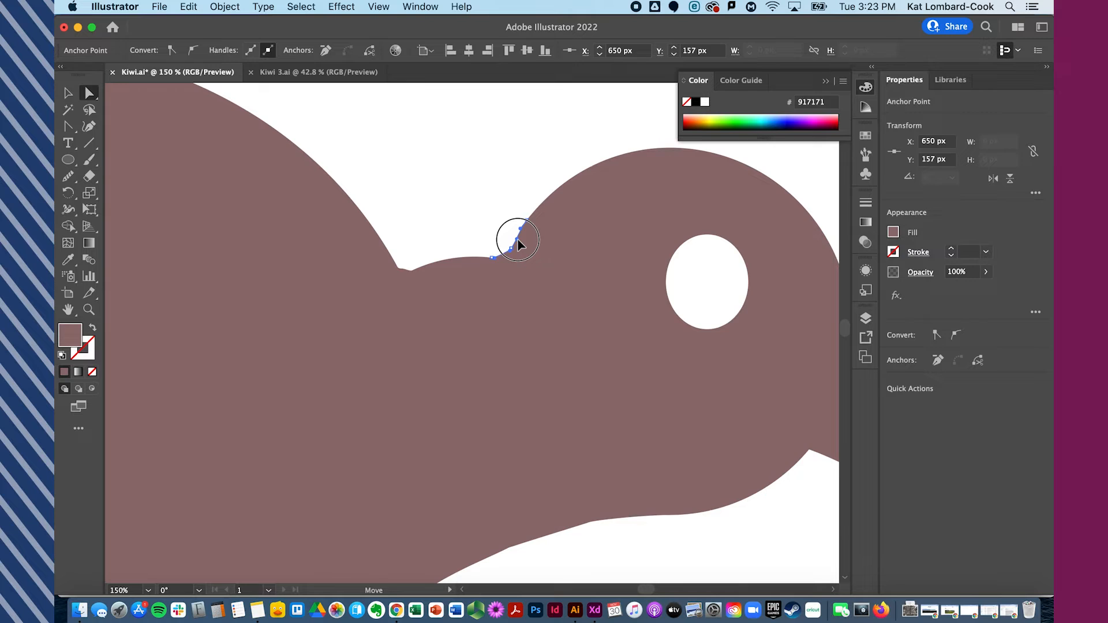
left_click(492, 256)
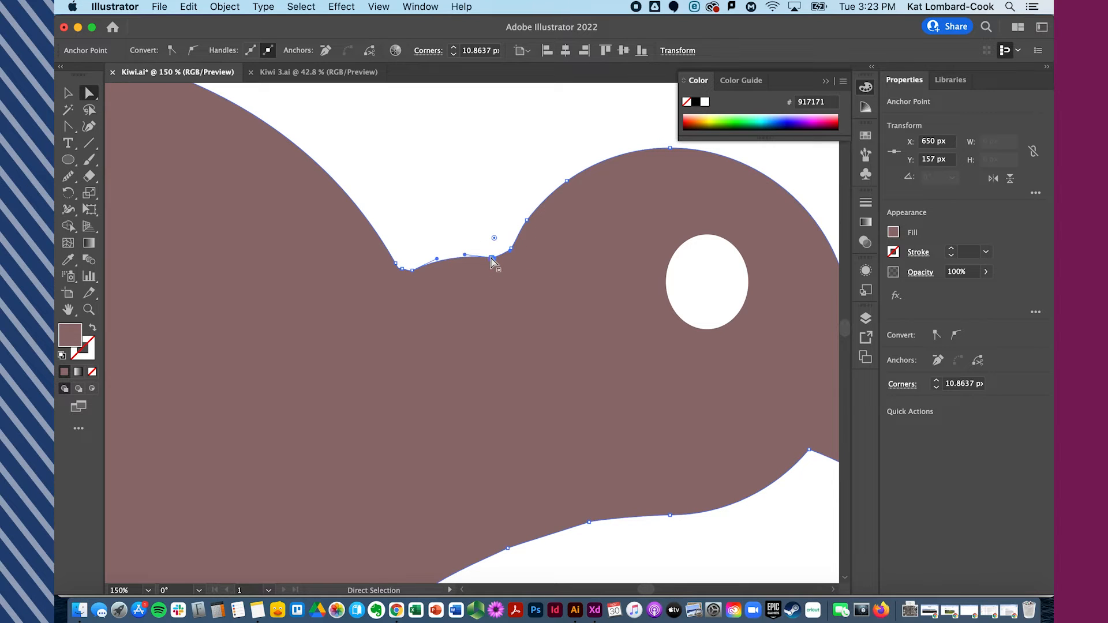
left_click_drag(465, 258, 472, 263)
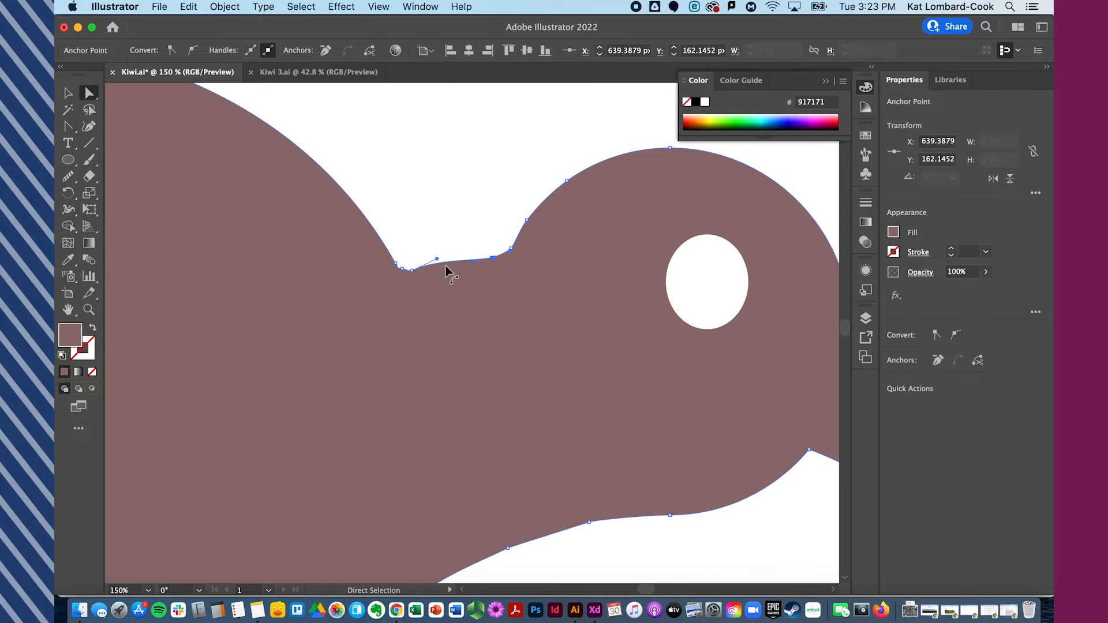
Move the anchor at the back of the neck to about X 608 px, Y 178 px and convert it to a smooth point.
left_click(406, 272)
left_click_drag(412, 271, 435, 288)
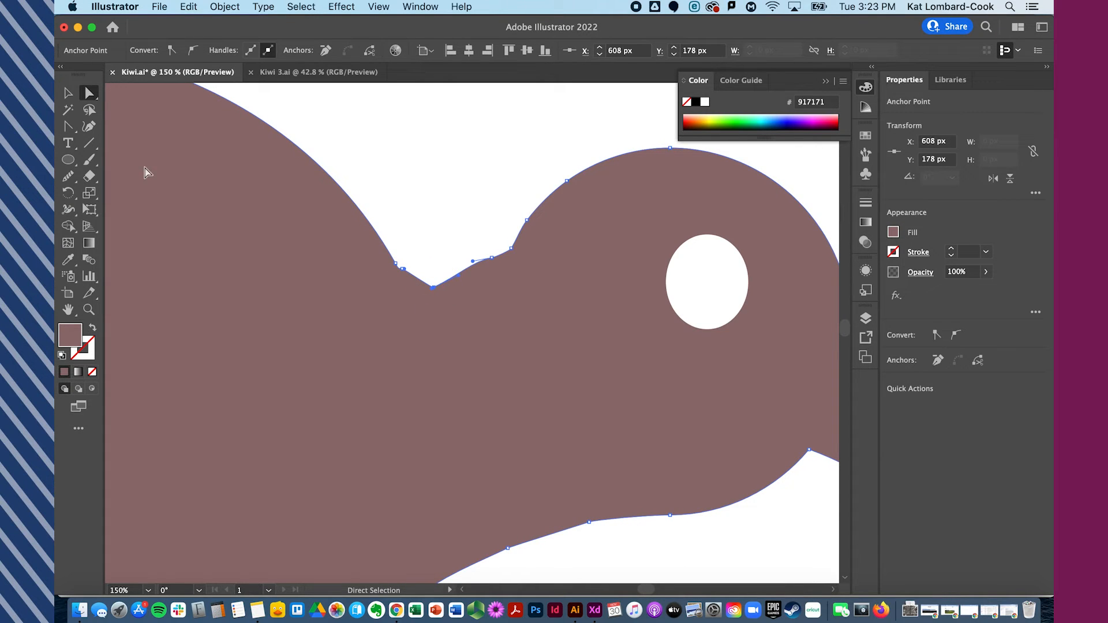
left_click(68, 126)
left_click_drag(434, 288, 397, 270)
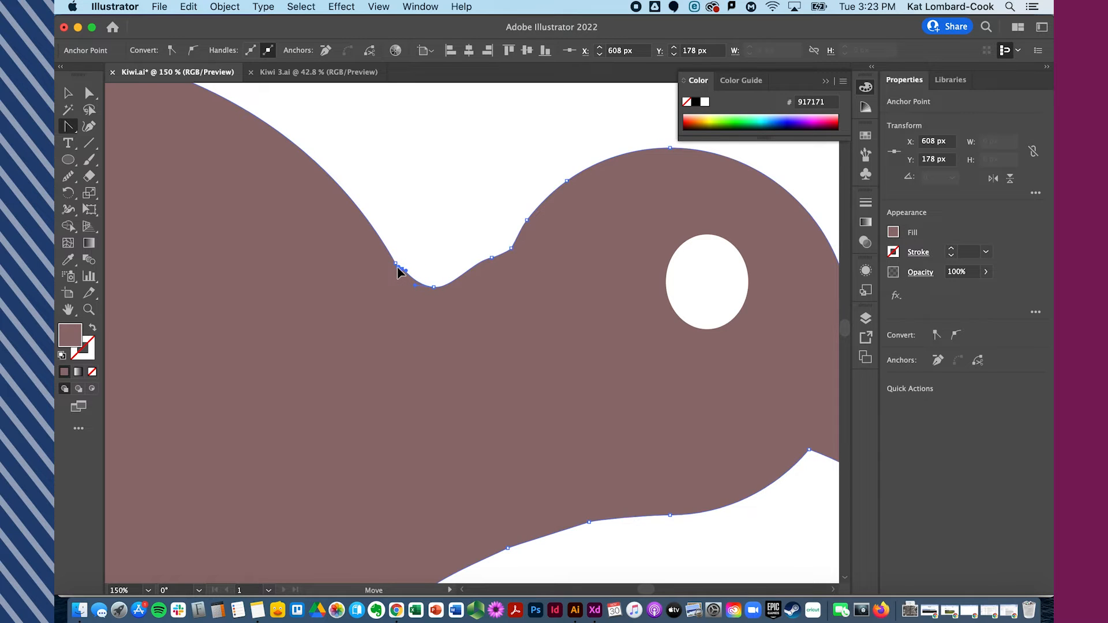
Delete the extra anchor where the back meets the neck and slightly lower the upper neck anchor beside the head.
left_click_drag(68, 126, 116, 159)
left_click(403, 270)
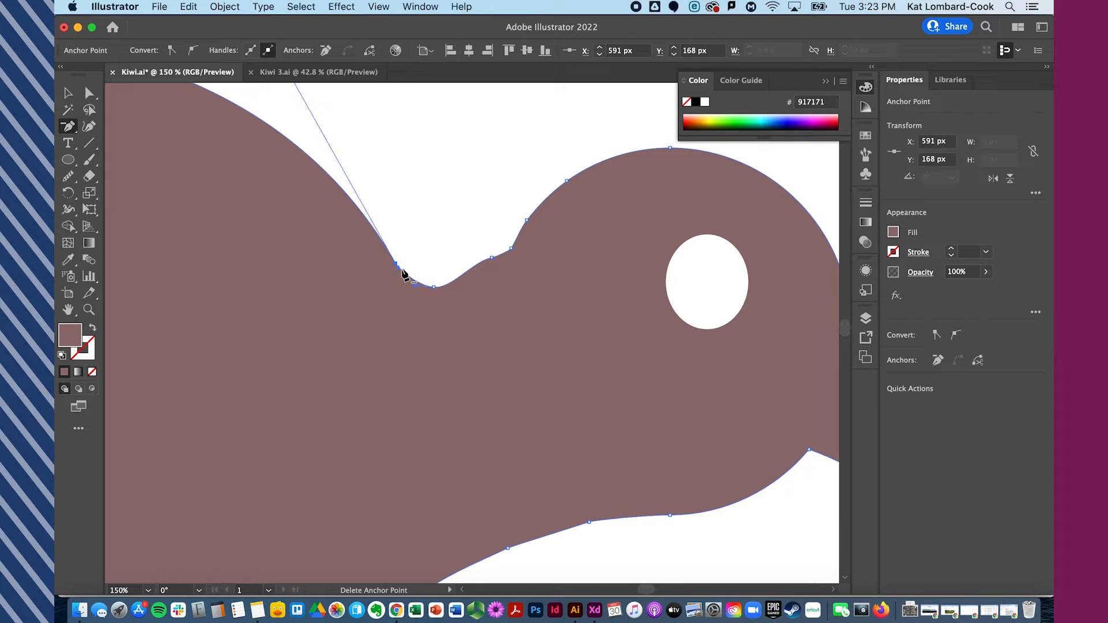
left_click(90, 95)
left_click(428, 306)
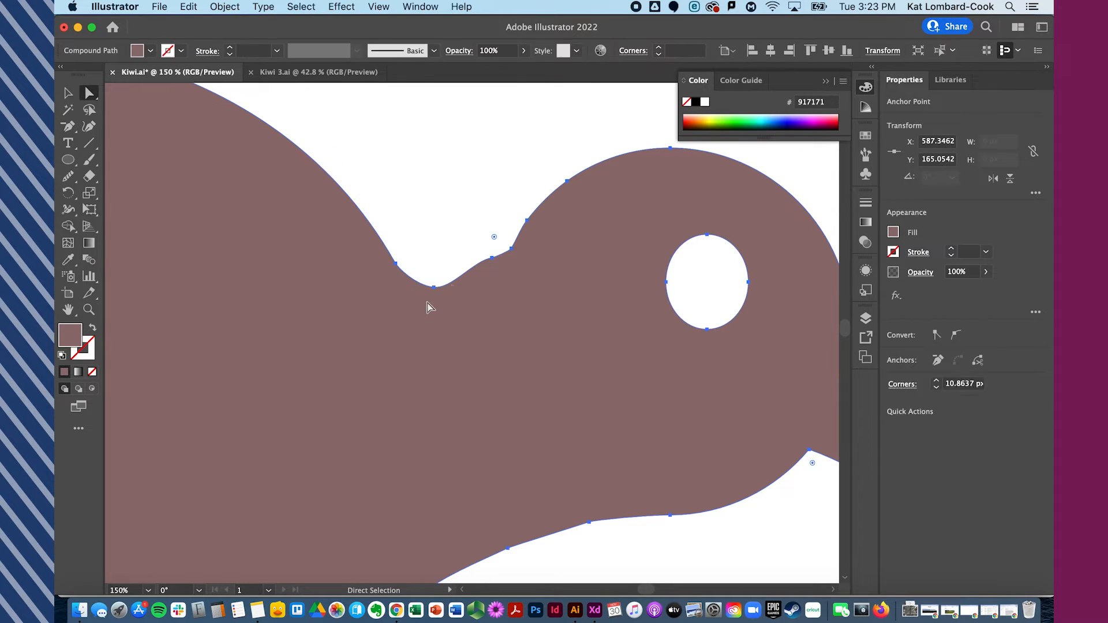
left_click_drag(492, 258, 492, 267)
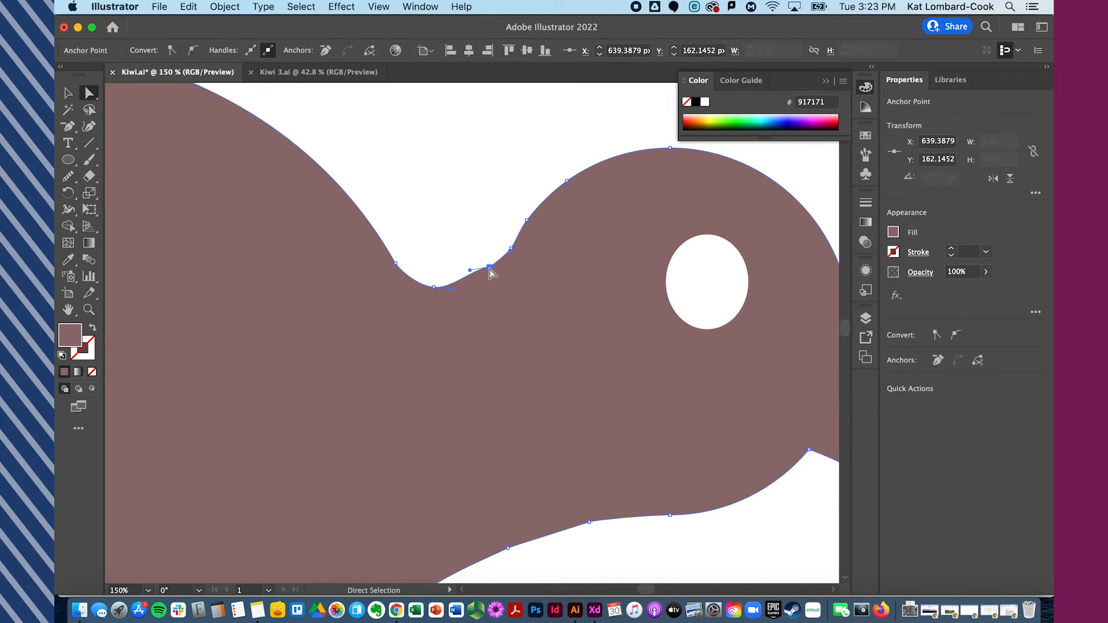
Smooth the upper neck outline from the back to the head with repeated Smooth tool strokes.
left_click(68, 177)
left_click_drag(513, 249, 425, 284)
mouse_move(514, 240)
left_mouse_down()
mouse_move(423, 283)
mouse_move(485, 276)
mouse_move(524, 221)
left_mouse_up()
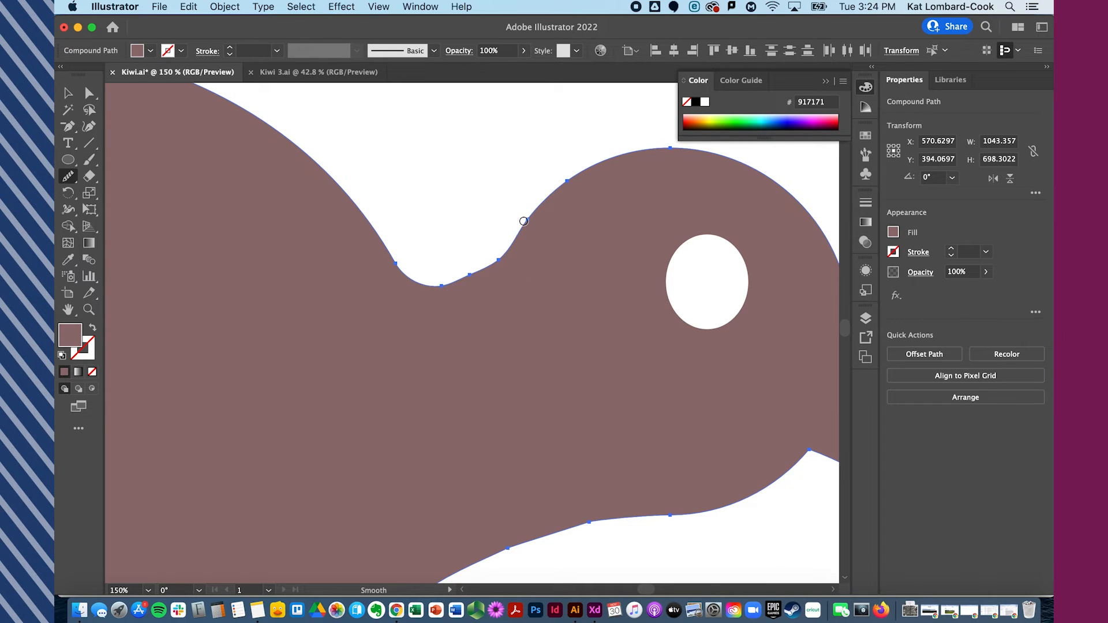
left_click_drag(389, 255, 488, 280)
scroll(518, 391, "down", 2)
scroll(517, 396, "down", 3)
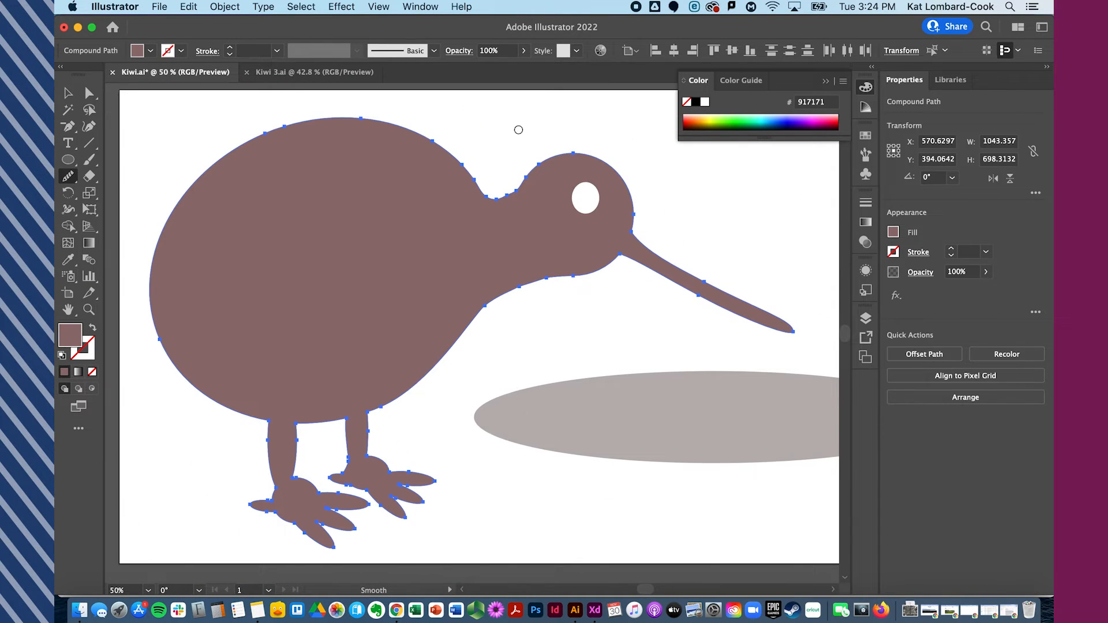
left_click(90, 95)
left_click(518, 192)
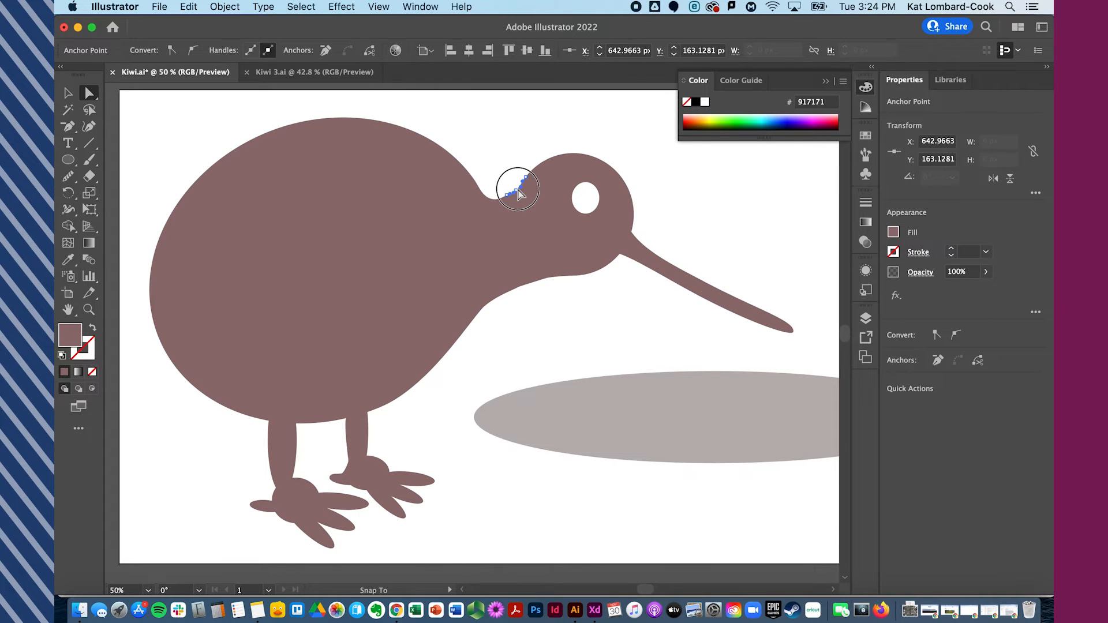
left_click(515, 350)
Flatten the rounded top of the right foot into a slope and bend the tip of its uppermost toe downward.
scroll(473, 376, "down", 5)
scroll(473, 375, "left", 4)
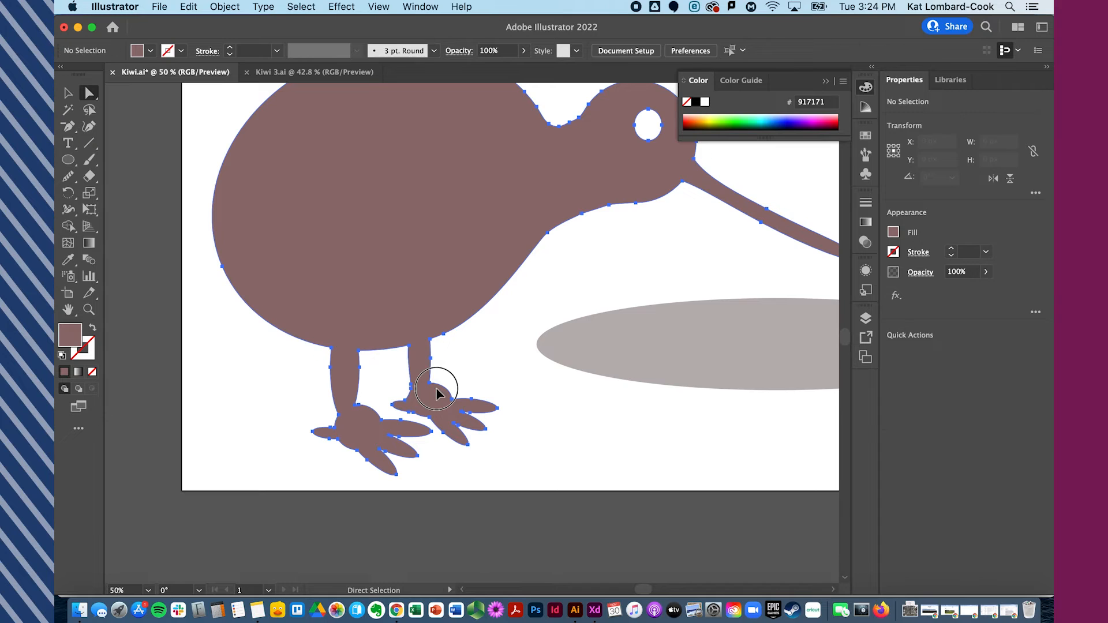
left_click(443, 392)
scroll(446, 389, "up", 3)
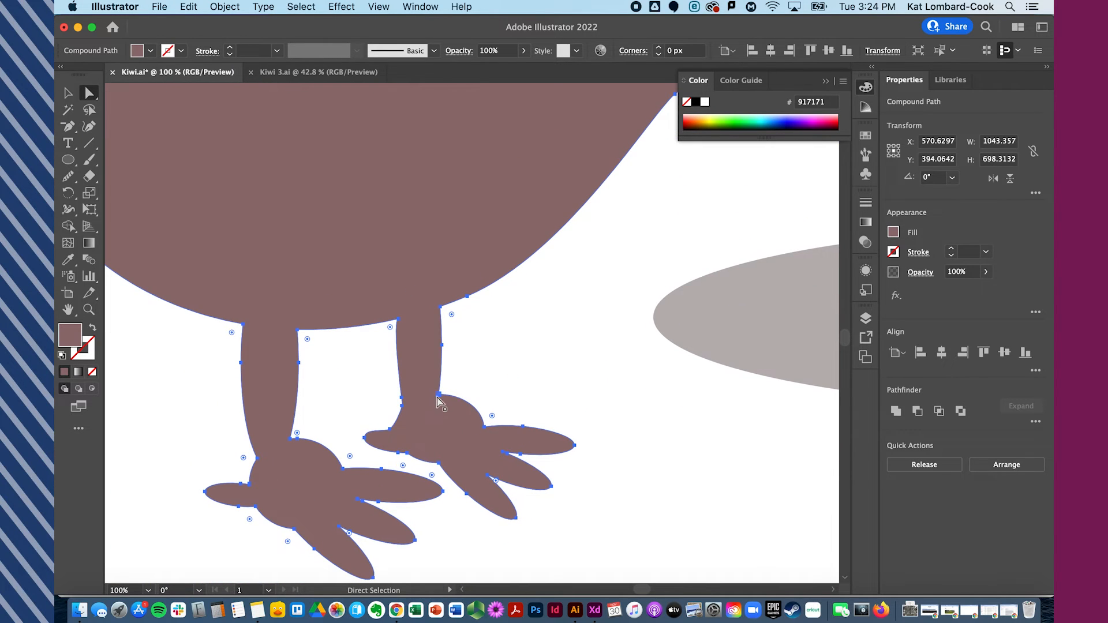
left_click(438, 395)
left_click_drag(464, 398, 570, 463)
Slim the right foot's middle toe by curving its underside upward and its top edge inward.
left_click(532, 476)
left_click(518, 465)
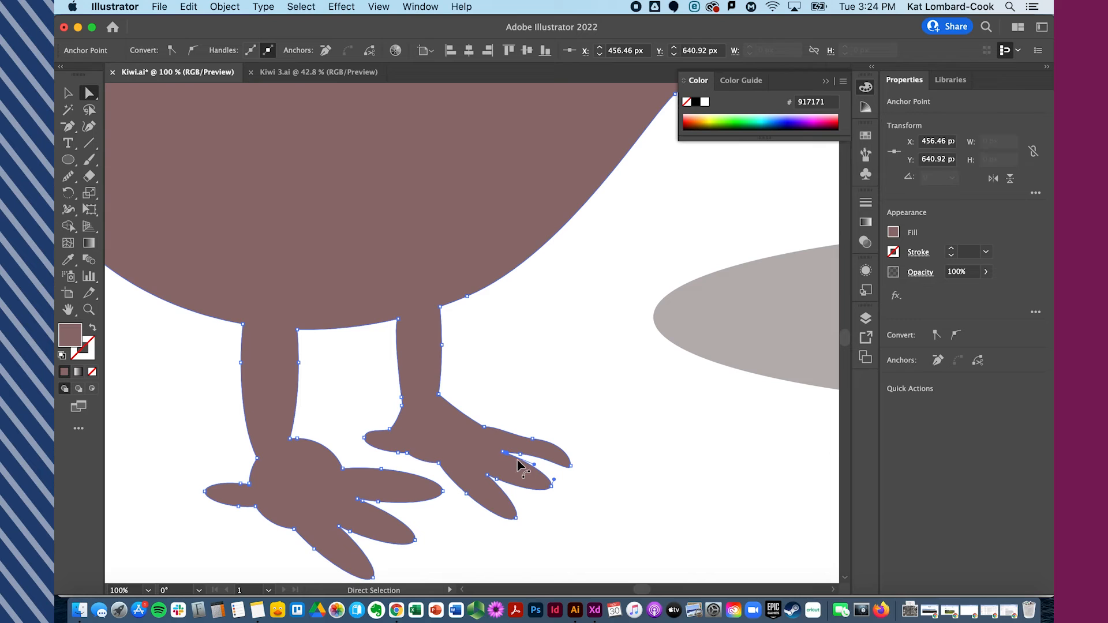
left_click(502, 488)
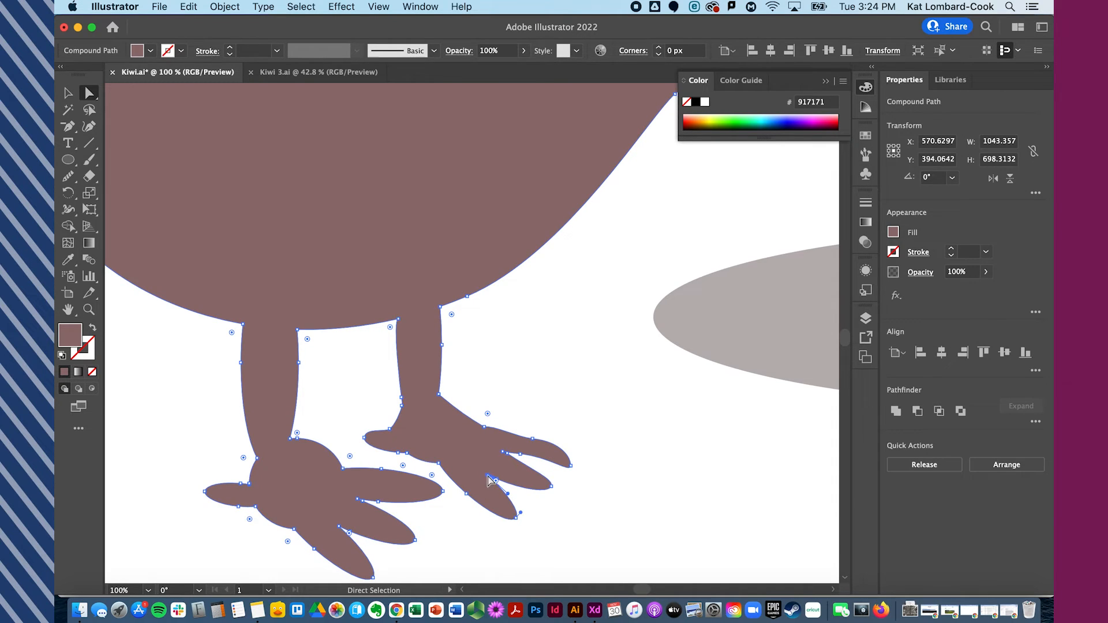
left_click(488, 479)
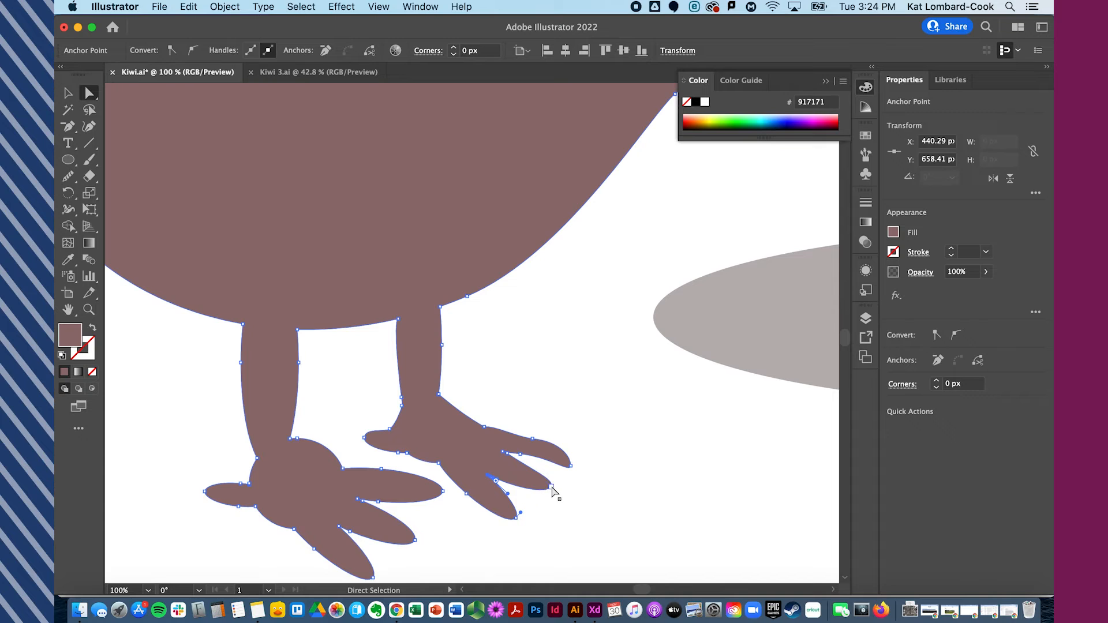
key("super+equal")
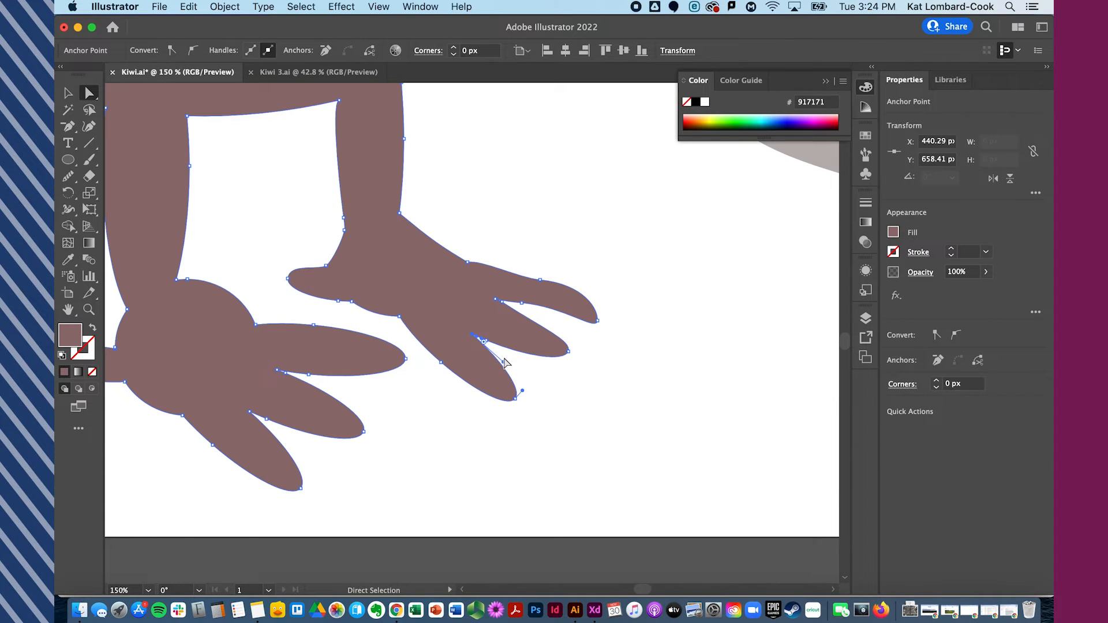
key("super+equal")
key("super+equal")
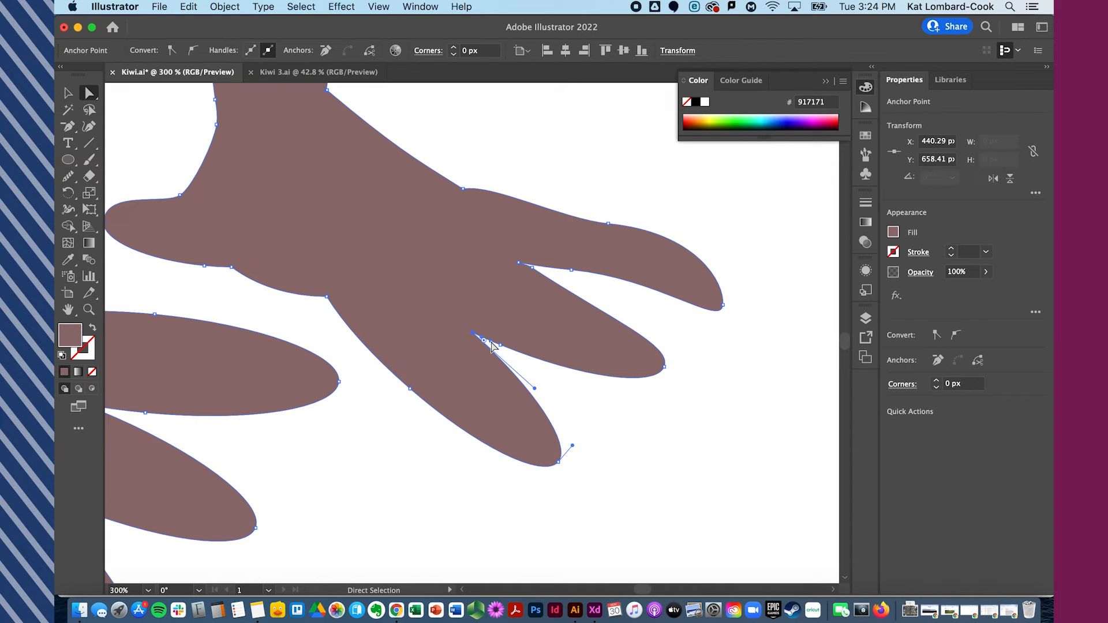
left_click(501, 346)
left_click_drag(582, 378, 586, 331)
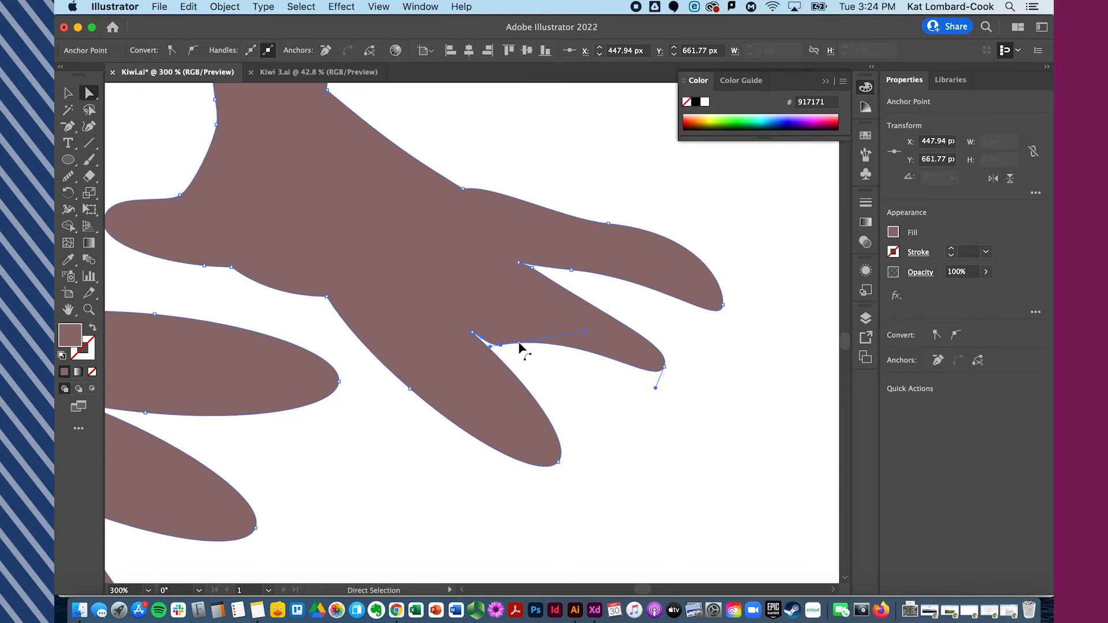
left_click_drag(500, 346, 487, 329)
left_click_drag(575, 318, 589, 333)
left_click_drag(533, 268, 533, 268)
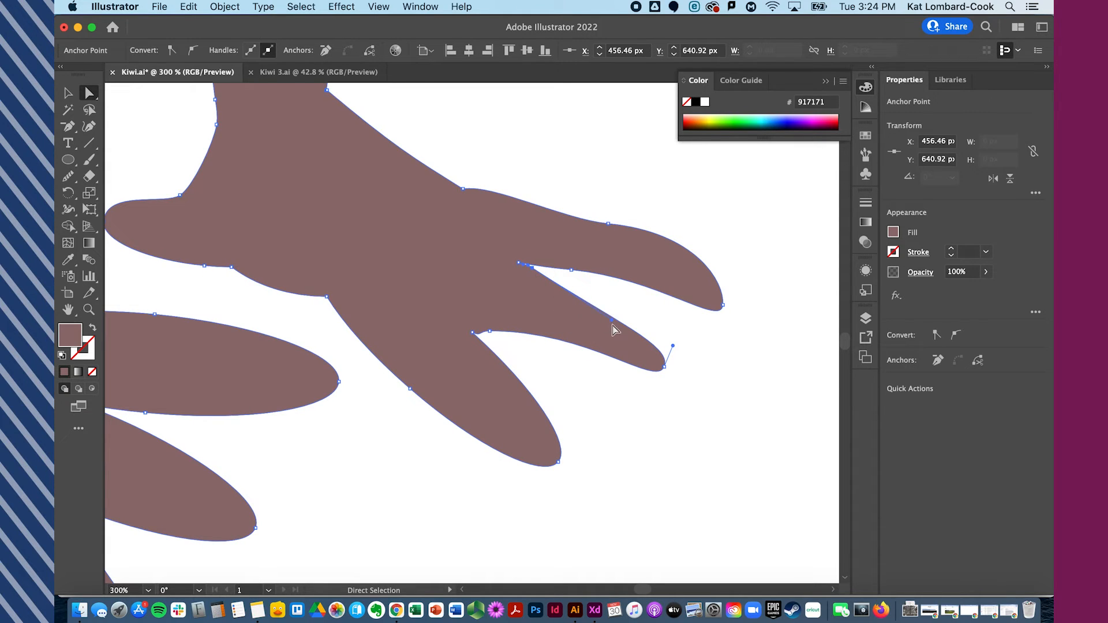
left_click_drag(611, 324, 607, 339)
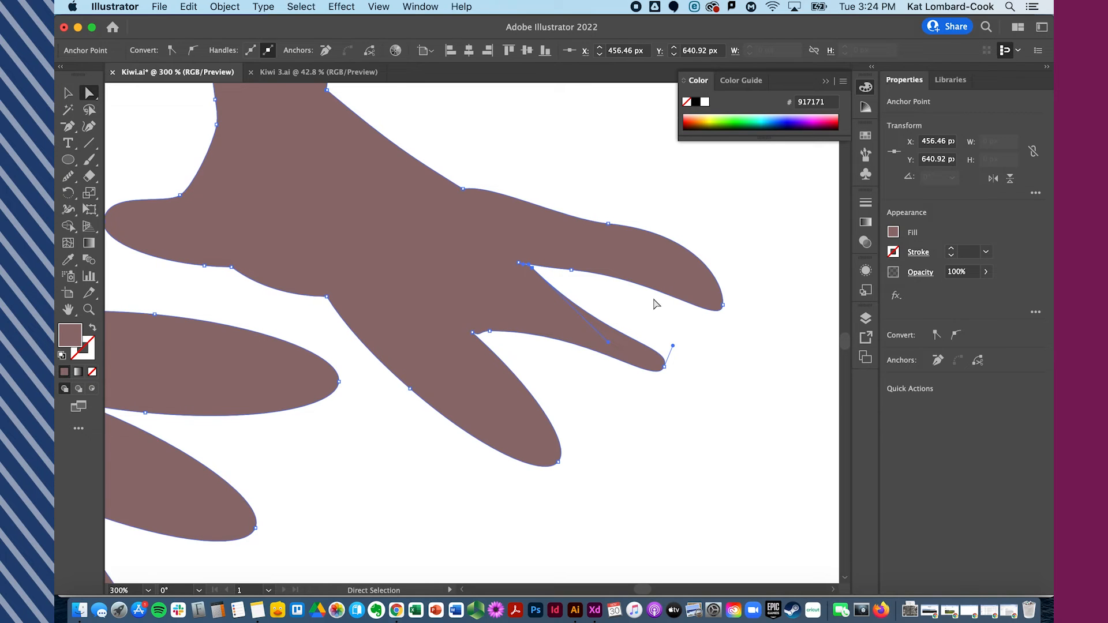
Slim the right foot's uppermost toe, moving its top-edge anchor to X 479 px, Y 635 px and straightening its underside.
left_click(608, 223)
left_click_drag(697, 242, 701, 258)
left_click_drag(607, 226, 614, 244)
left_click_drag(494, 185, 506, 218)
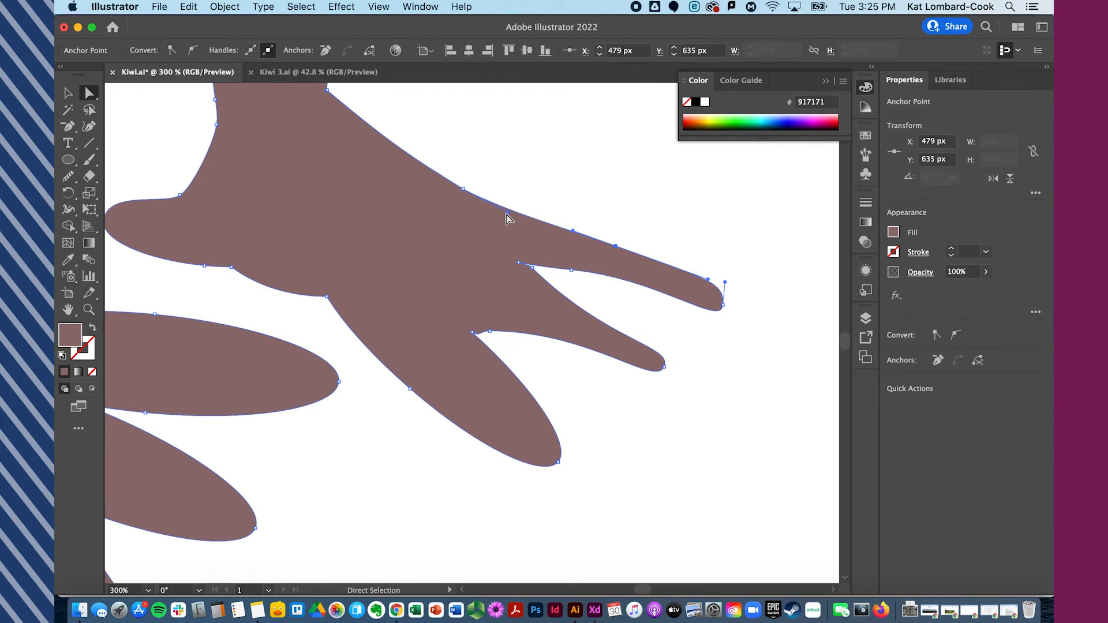
left_click_drag(569, 270, 522, 278)
left_click(545, 261)
Move the anchor at the base of the middle toe's top edge to X 454 px, Y 642 px and make that edge fuller.
left_click(532, 285)
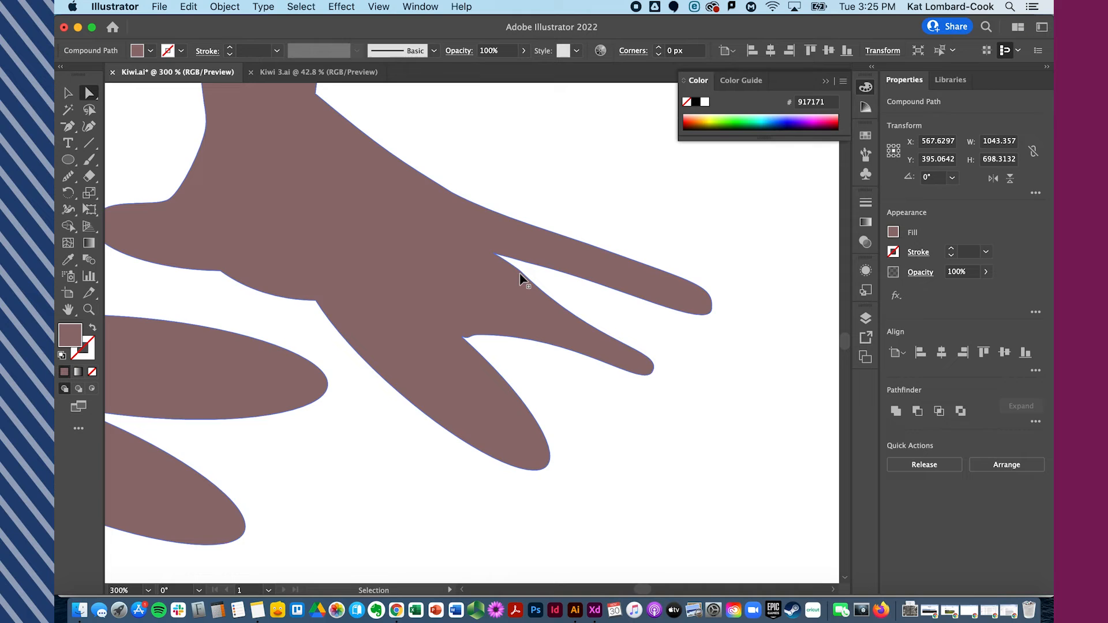
key("super+z")
left_click_drag(531, 269, 523, 275)
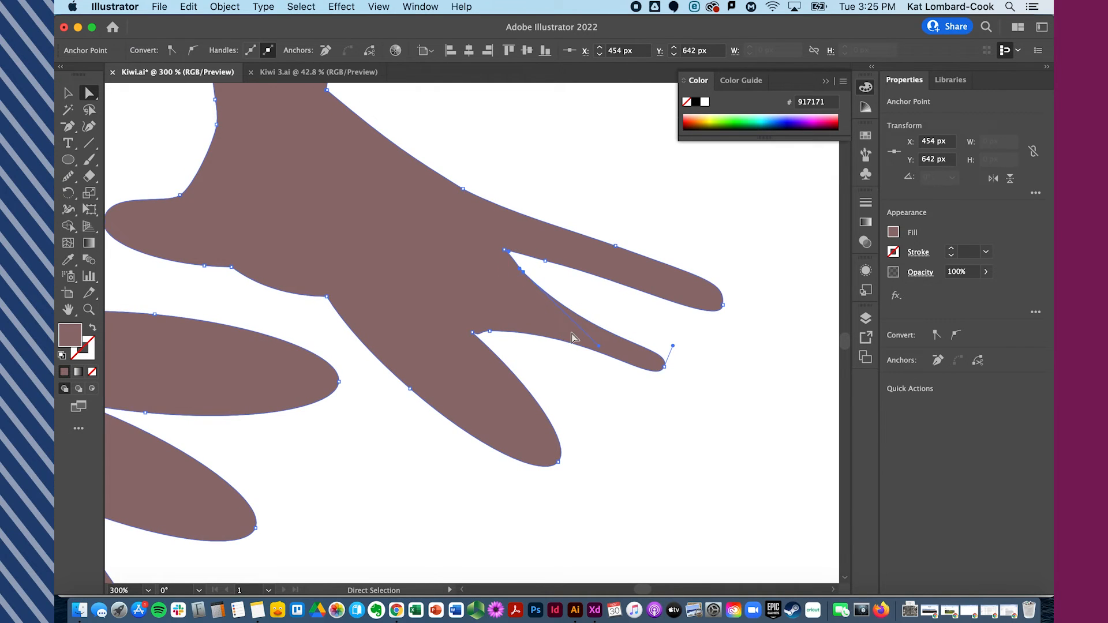
left_click_drag(598, 350, 582, 314)
left_click_drag(520, 270, 511, 267)
Deepen the notch between the right foot's middle and lowest toes and straighten the middle toe's underside.
left_click_drag(481, 334, 453, 320)
left_click(490, 331)
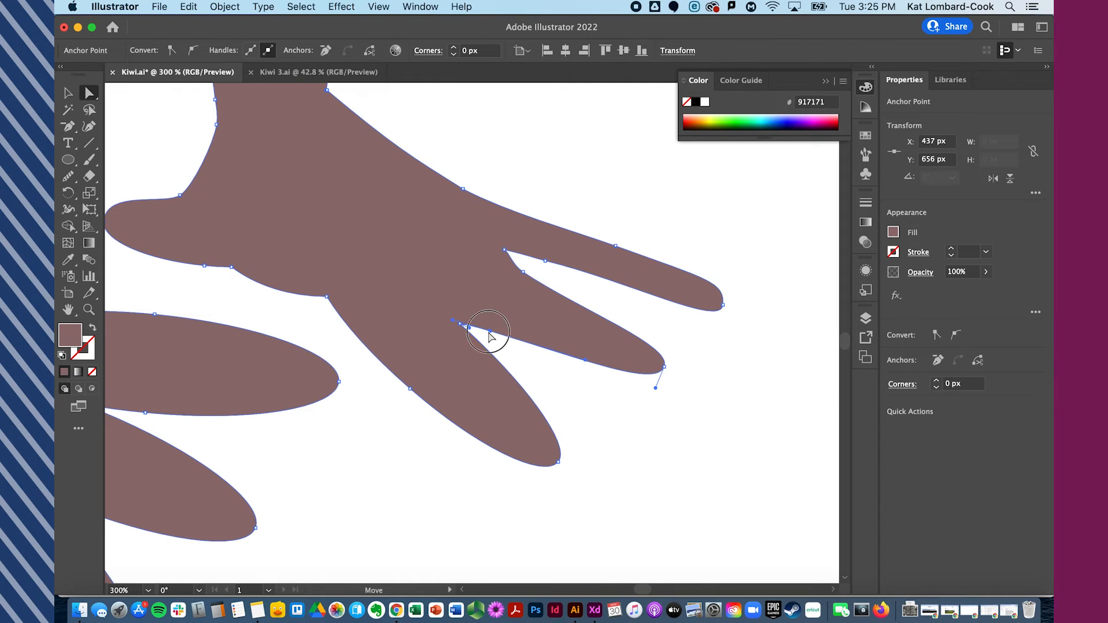
left_click_drag(587, 362, 525, 343)
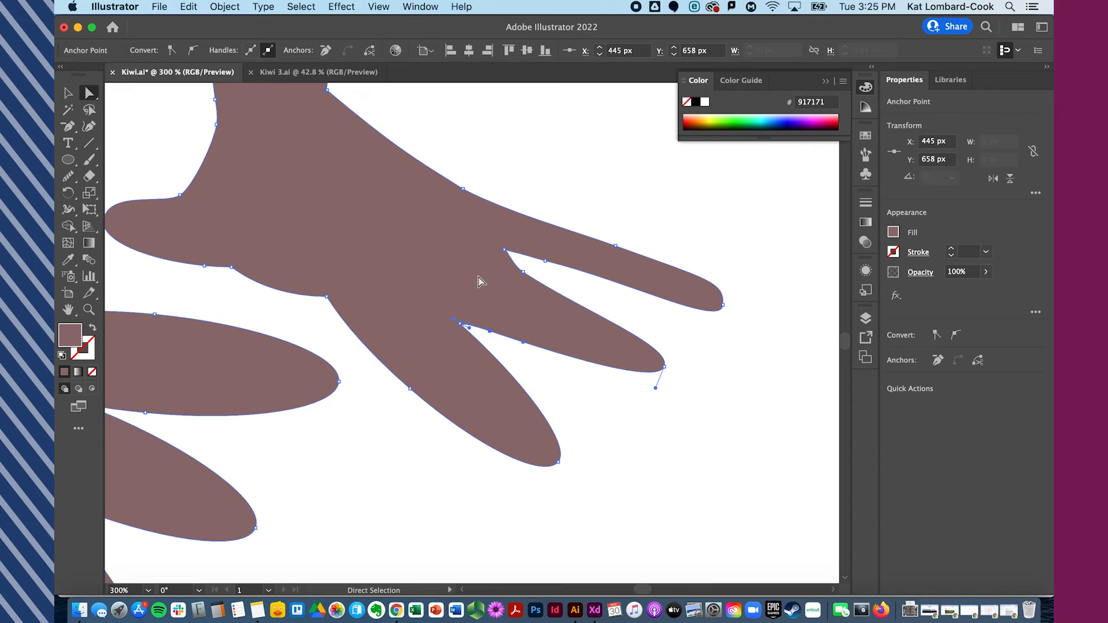
Add an anchor on the underside of the right foot's middle toe and move it up to X 467 px, Y 657 px.
left_click_drag(67, 126, 102, 144)
left_click(558, 356)
left_click(68, 92)
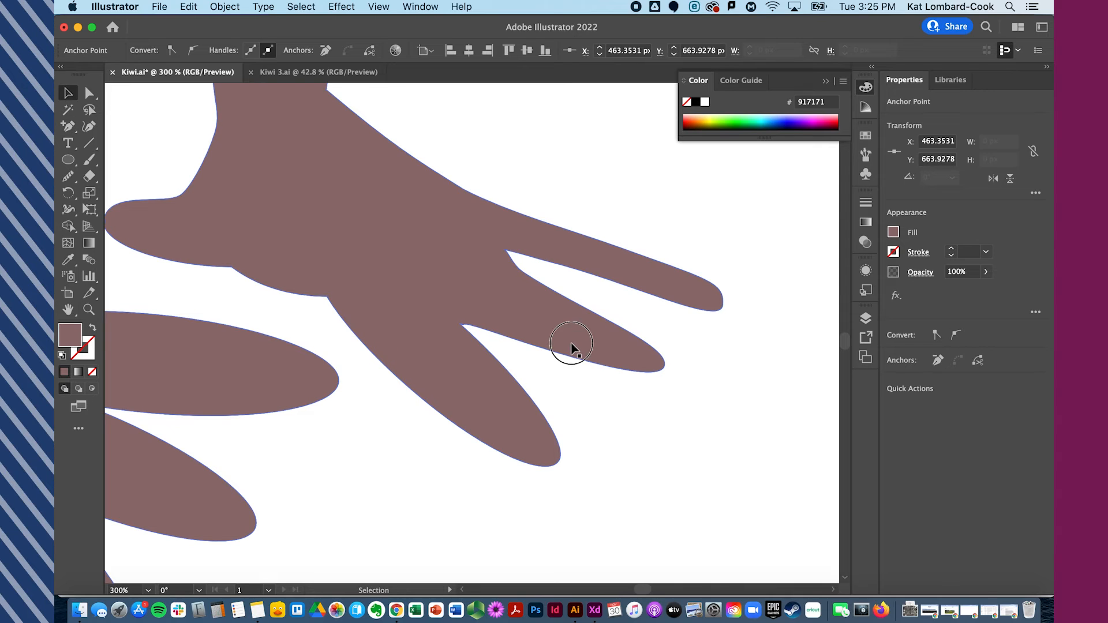
left_click(567, 359)
left_click(89, 93)
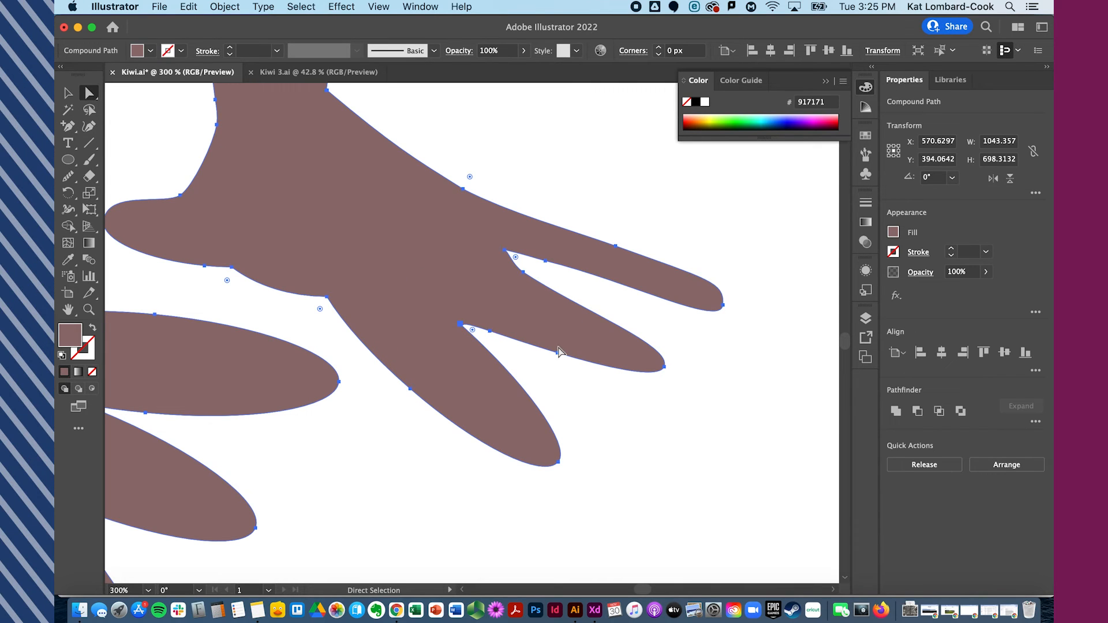
left_click_drag(557, 355, 570, 327)
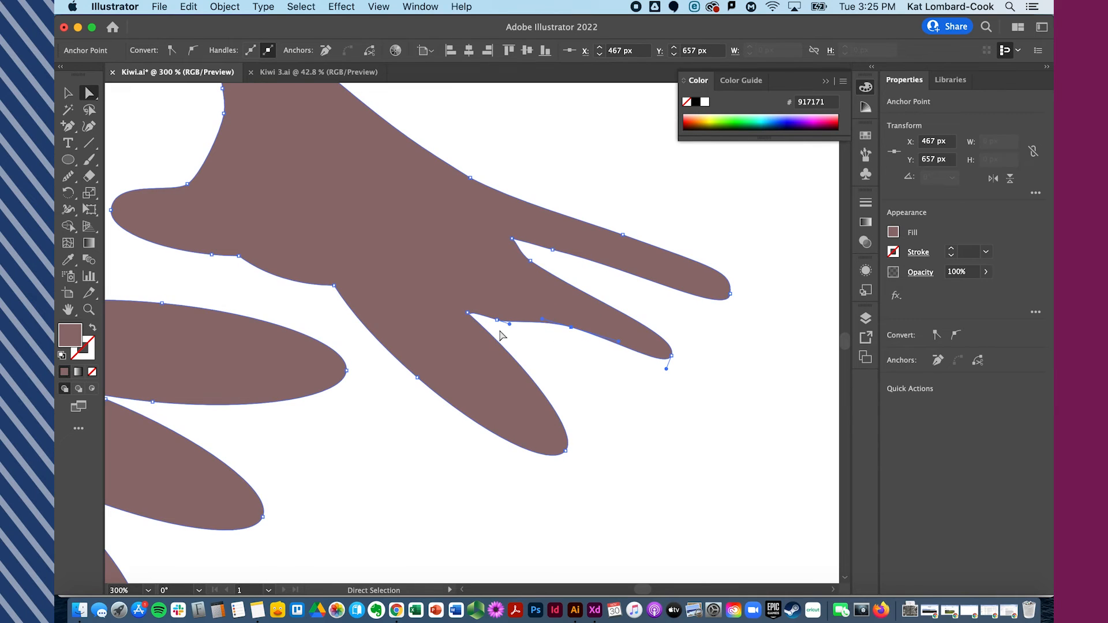
Widen the notch between the middle and lowest toes with anchors at X 444, Y 649 px and X 441, Y 653 px, rounding its corner about 2.6 px.
left_click_drag(498, 320, 459, 290)
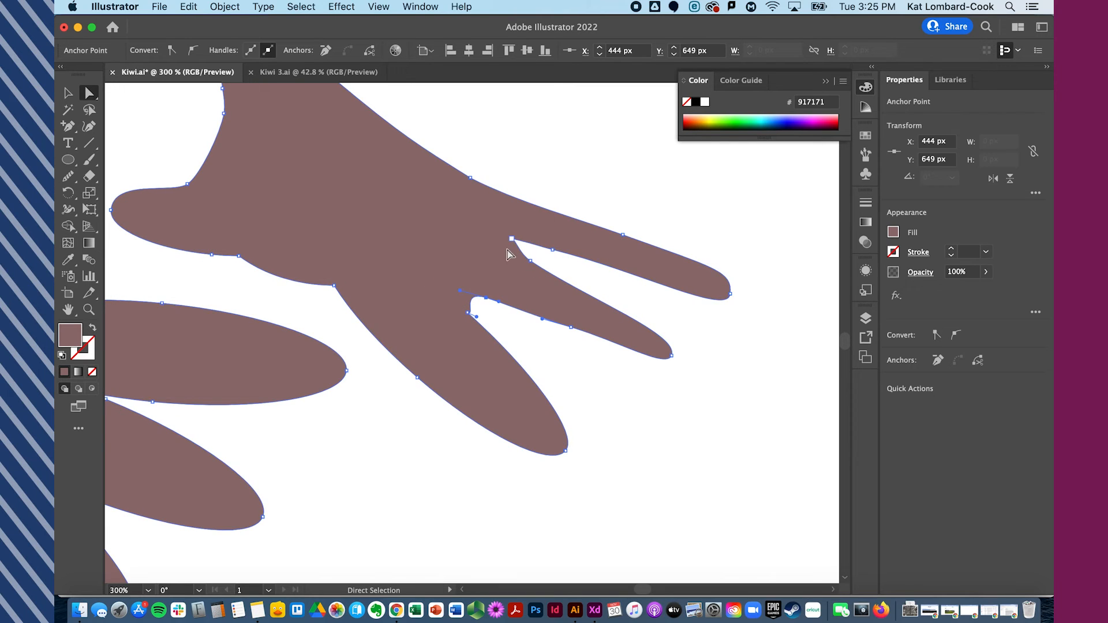
left_click_drag(468, 314, 476, 314)
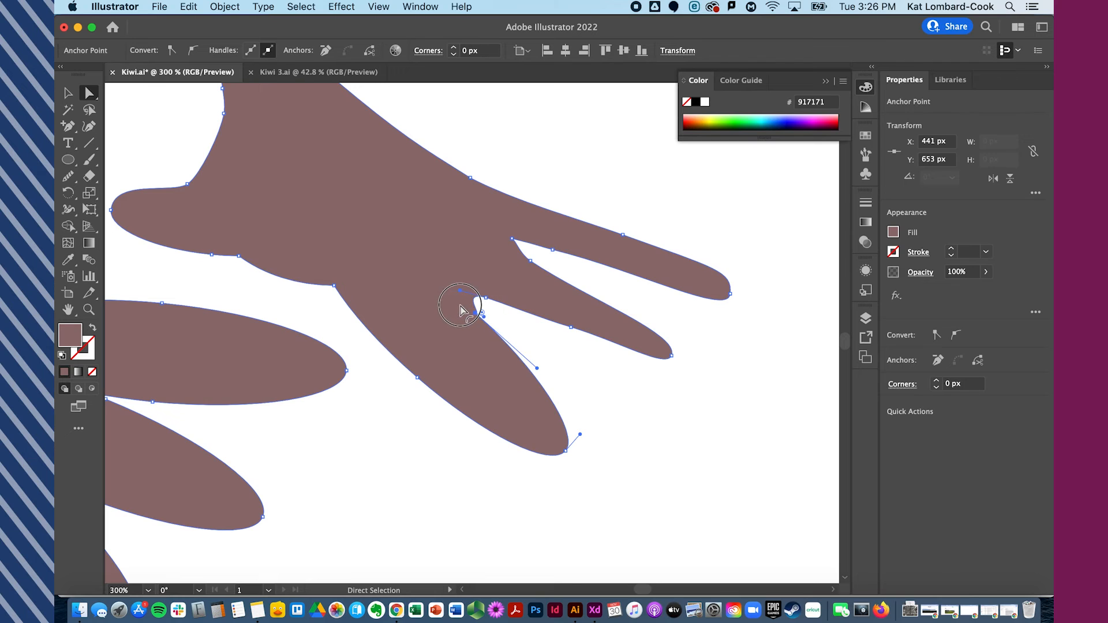
left_click_drag(485, 318, 490, 315)
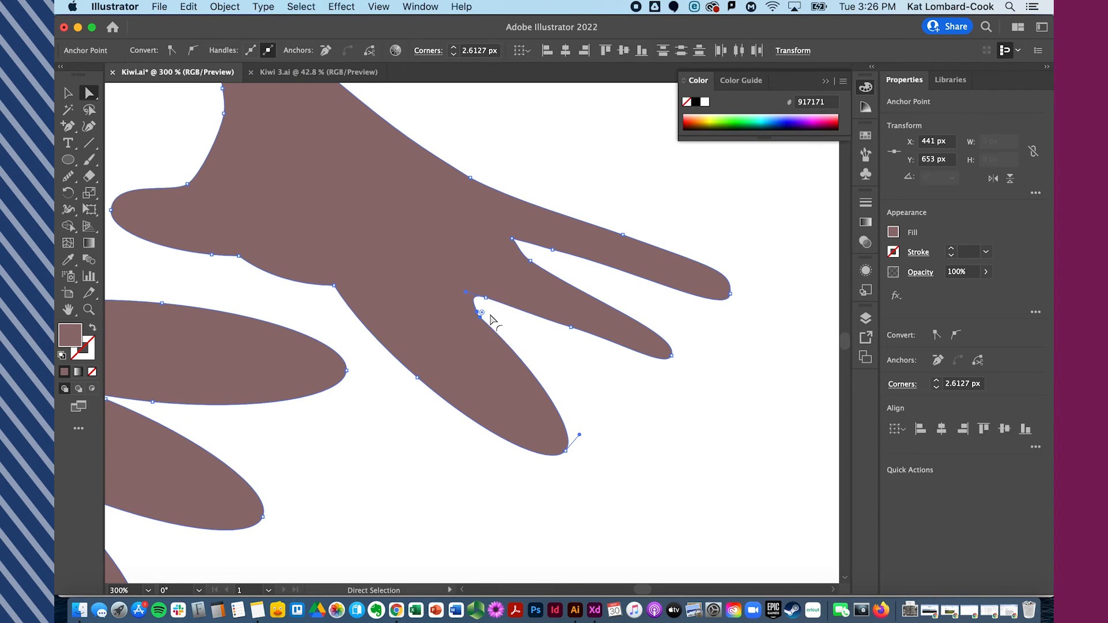
left_click(486, 407)
Slim the right foot's lowest toe by moving its underside anchor to X 432 px, Y 666 px and curving the adjoining edge inward.
left_click_drag(419, 381, 429, 374)
key("super+z")
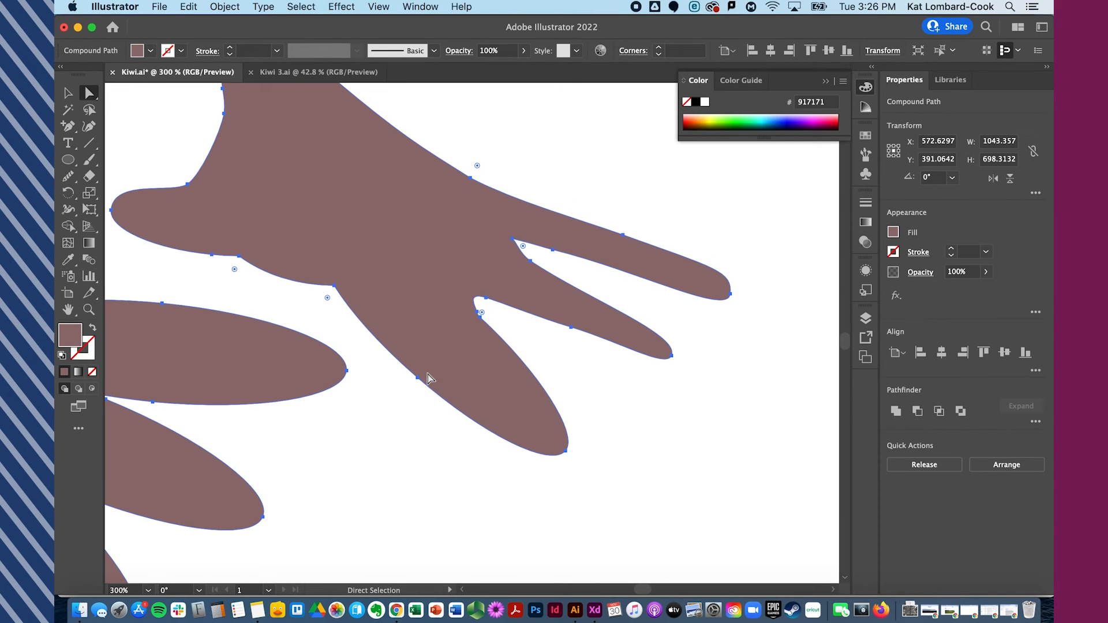
left_click_drag(418, 380, 442, 361)
left_click_drag(350, 312, 373, 299)
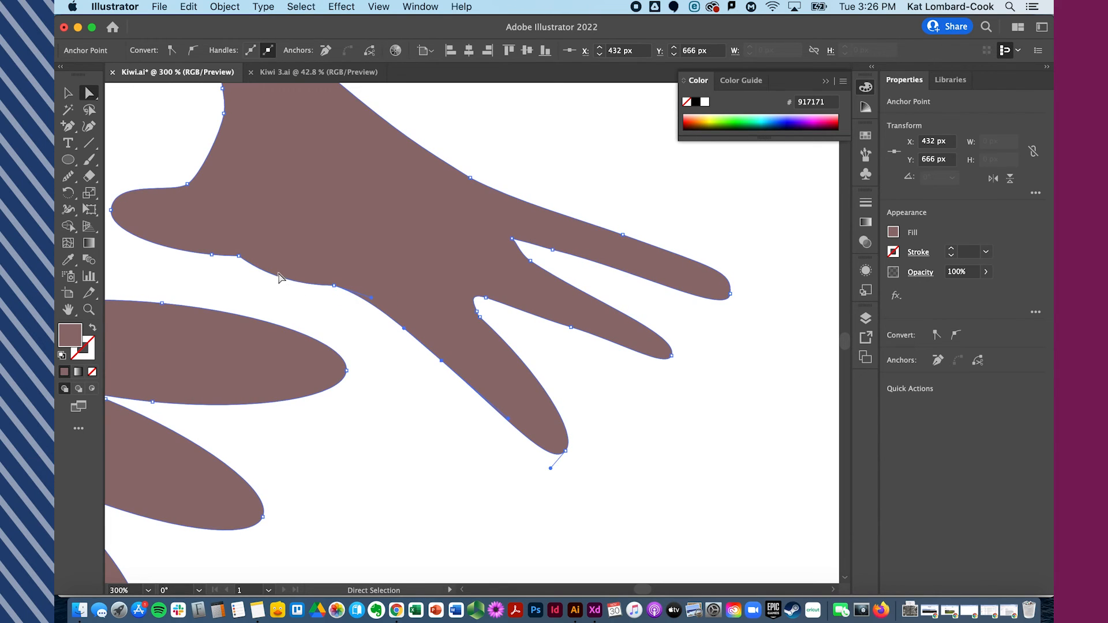
Flatten the bulge in the right foot's sole between the back toe and the lowest front toe.
left_click(349, 289)
left_click(330, 288)
left_click_drag(296, 285, 278, 256)
left_click(239, 257)
Lower the tip of the right foot's back toe to X 335 px, Y 638 px.
scroll(275, 307, "left", 3)
scroll(276, 307, "up", 2)
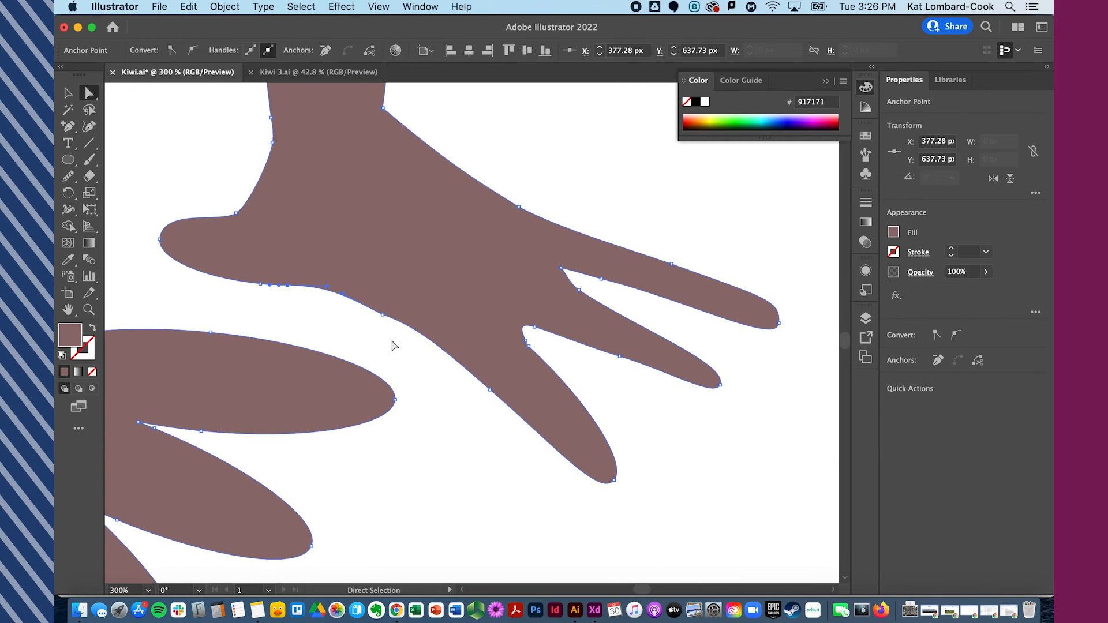
scroll(392, 345, "left", 4)
left_click_drag(222, 238, 192, 284)
scroll(205, 285, "up", 4)
scroll(206, 284, "left", 4)
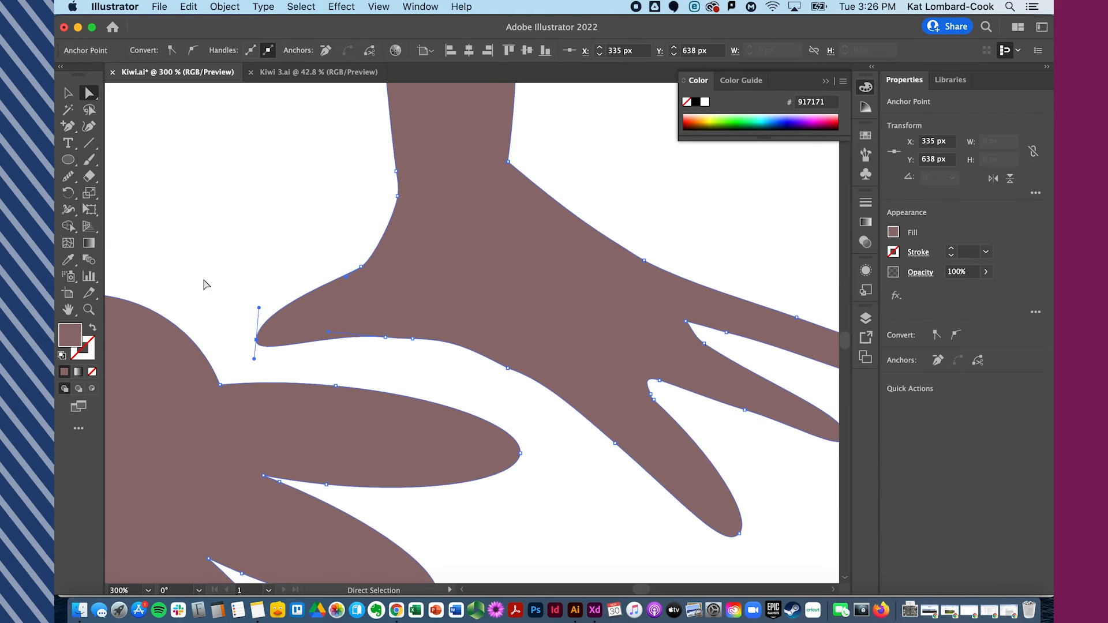
Flatten the rounded top of the left foot into a slope by moving its anchor beside the leg and adjusting the curve handles.
scroll(206, 284, "up", 12)
scroll(205, 284, "right", 2)
scroll(206, 285, "down", 18)
scroll(206, 284, "left", 14)
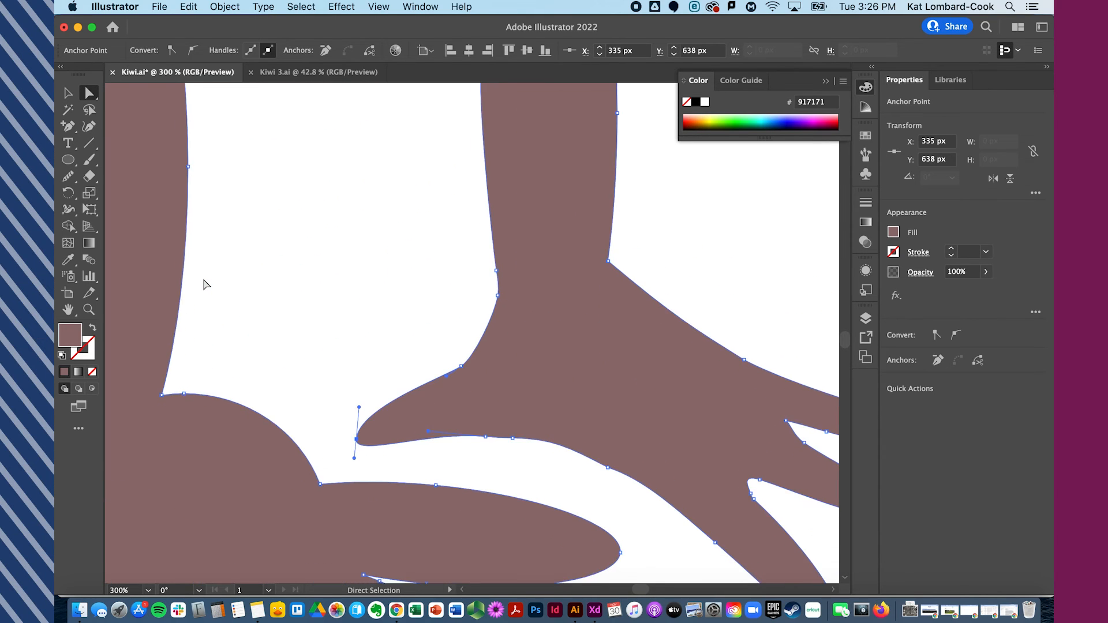
left_click(290, 191)
left_click_drag(354, 191, 353, 225)
left_click(289, 190)
left_click_drag(291, 192, 322, 210)
left_click_drag(407, 233, 374, 240)
Bend the left foot's uppermost toe downward with its tip at X 406 px, Y 690 px, and curve its underside upward.
left_click(545, 298)
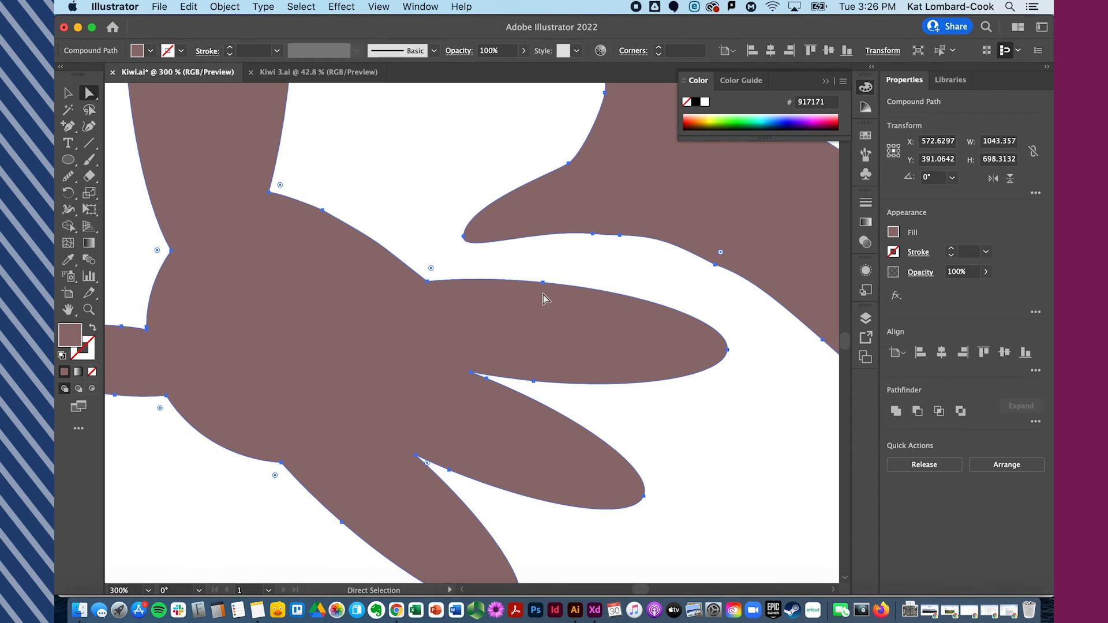
left_click_drag(542, 284, 583, 328)
left_click_drag(731, 354, 726, 428)
left_click_drag(686, 331, 682, 354)
left_click_drag(535, 381, 538, 370)
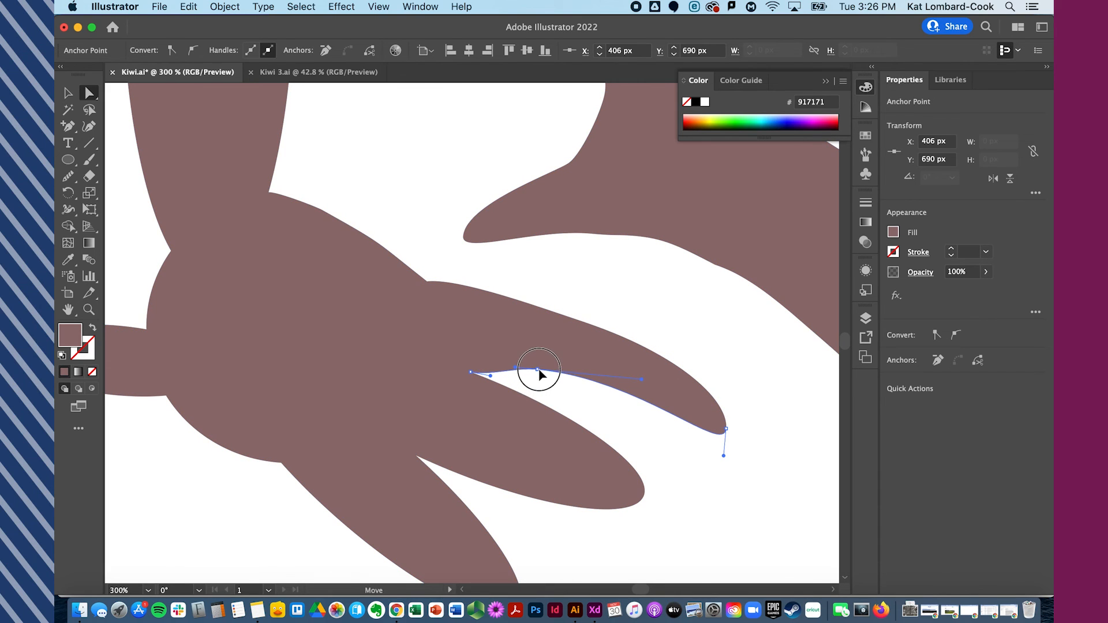
left_click(490, 364)
left_click_drag(490, 369, 472, 376)
left_click(471, 373)
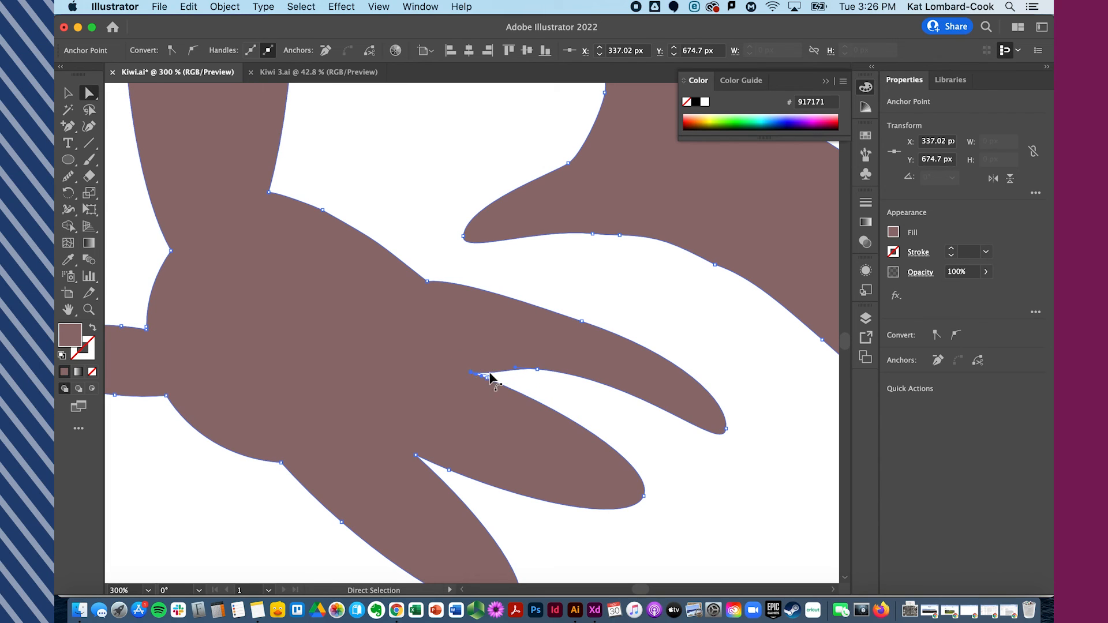
Fit the whole kiwi in view, deselect it and switch to the Kiwi 3.ai reference document to compare the feet.
left_click(652, 469)
key("super+minus")
key("super+space")
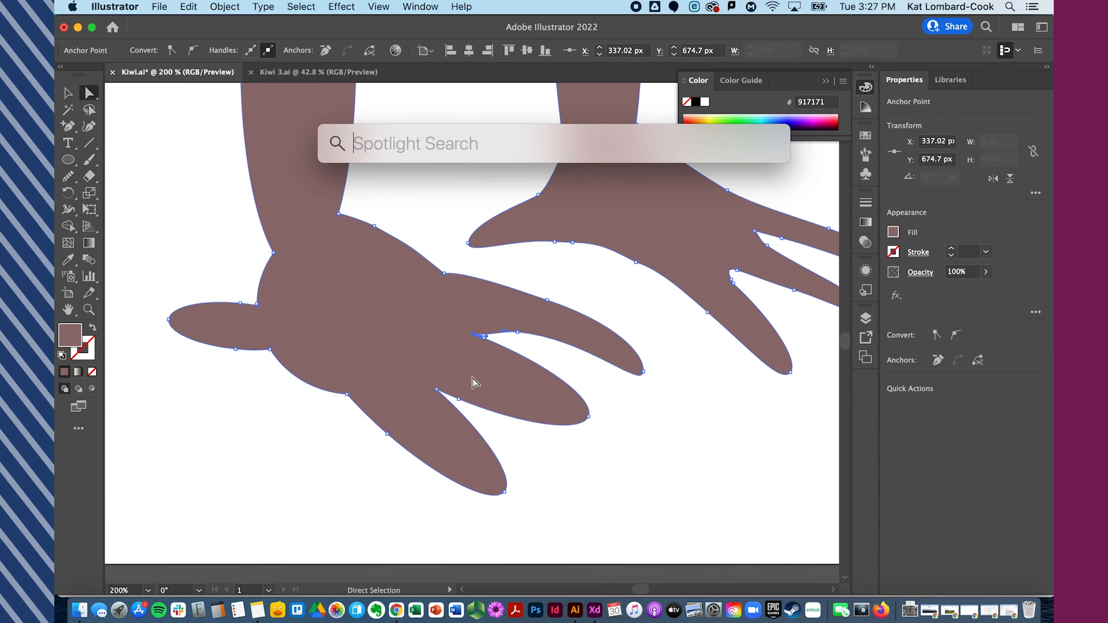
left_click(472, 370)
key("super+equal")
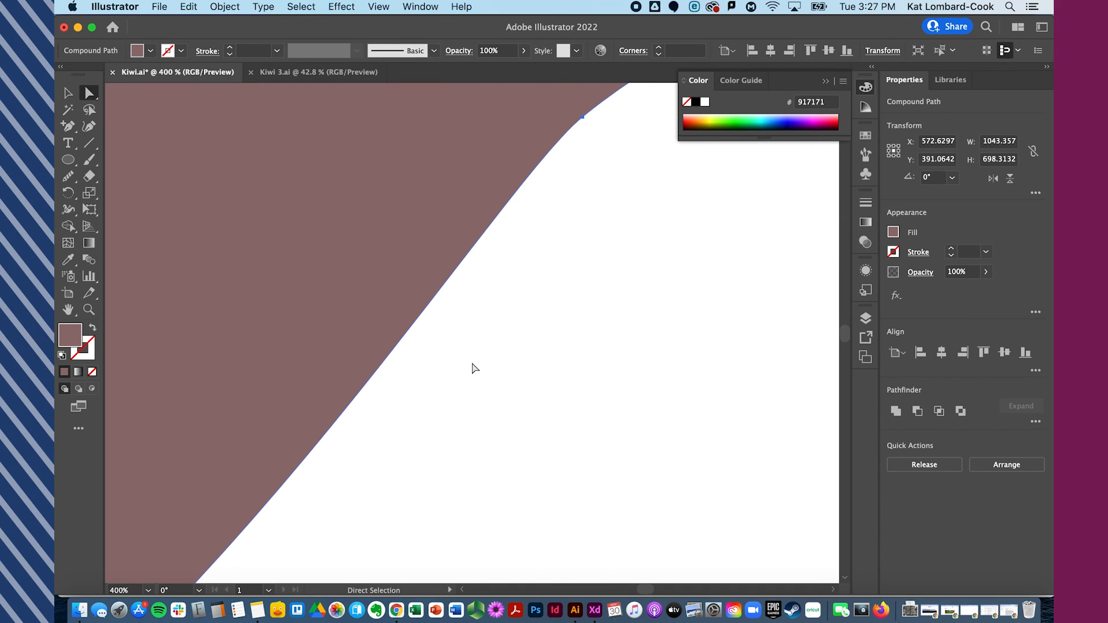
key("super+0")
key("a")
left_click(432, 445)
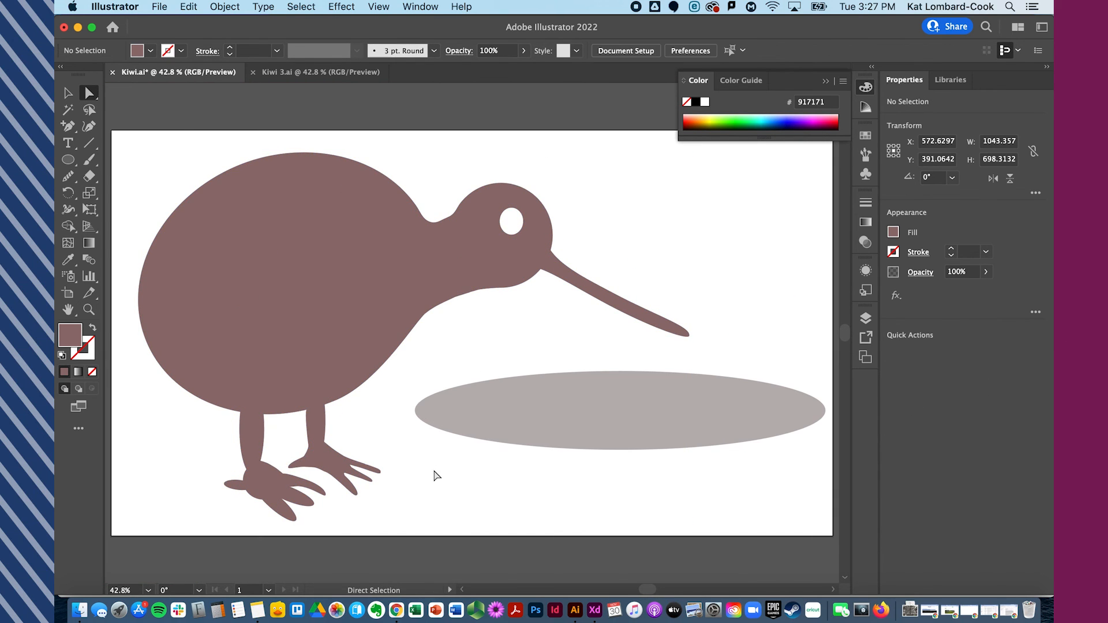
left_click(358, 77)
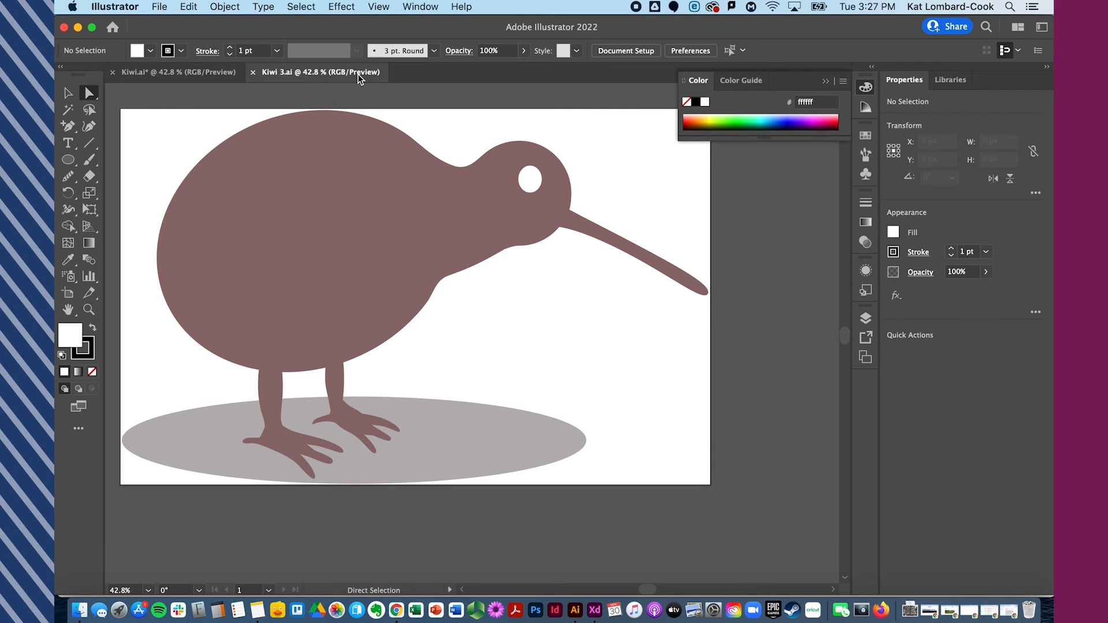
In Kiwi.ai, move the shadow ellipse beneath the kiwi's feet to X 417.5 px, Y 685.5 px and save the document.
left_click(216, 76)
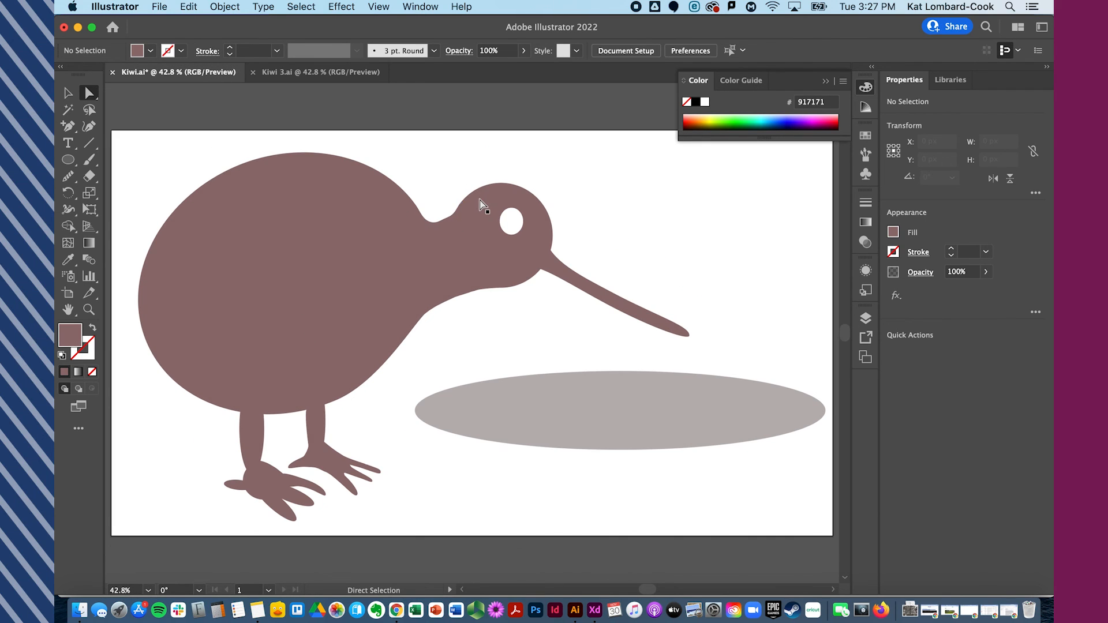
left_click(594, 423)
left_click_drag(704, 437, 428, 516)
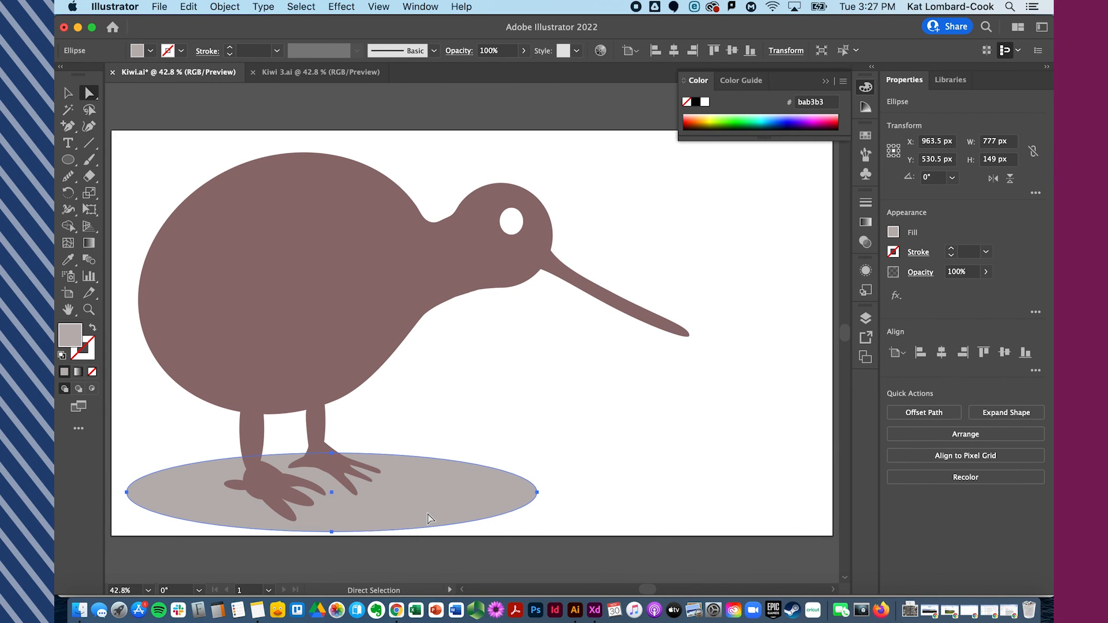
scroll(428, 516, "down", 1)
scroll(428, 515, "left", 2)
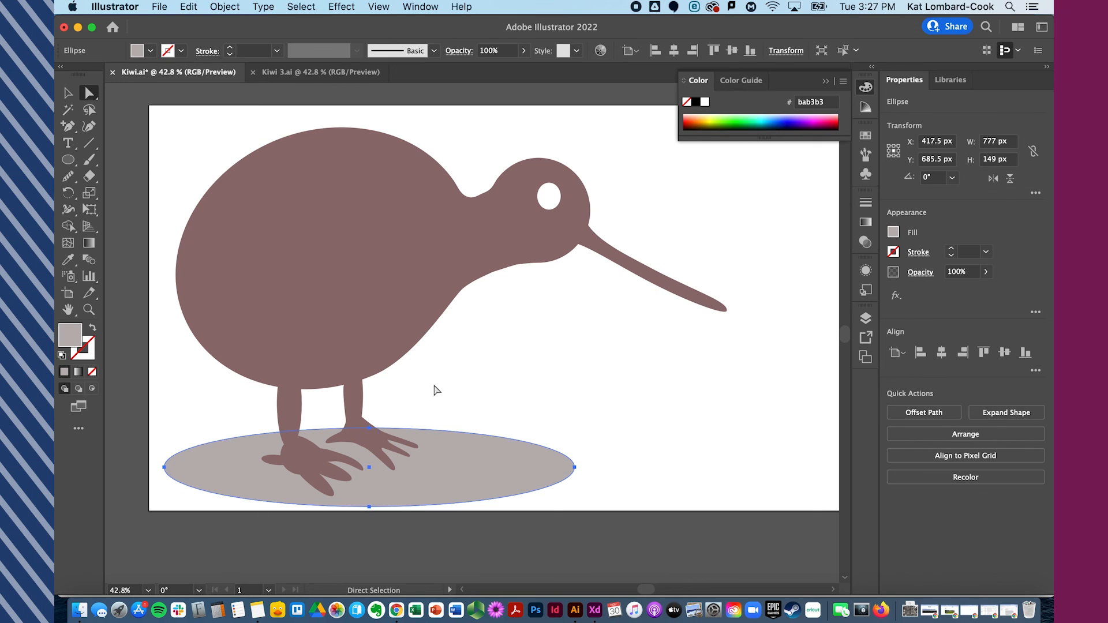
left_click(186, 410)
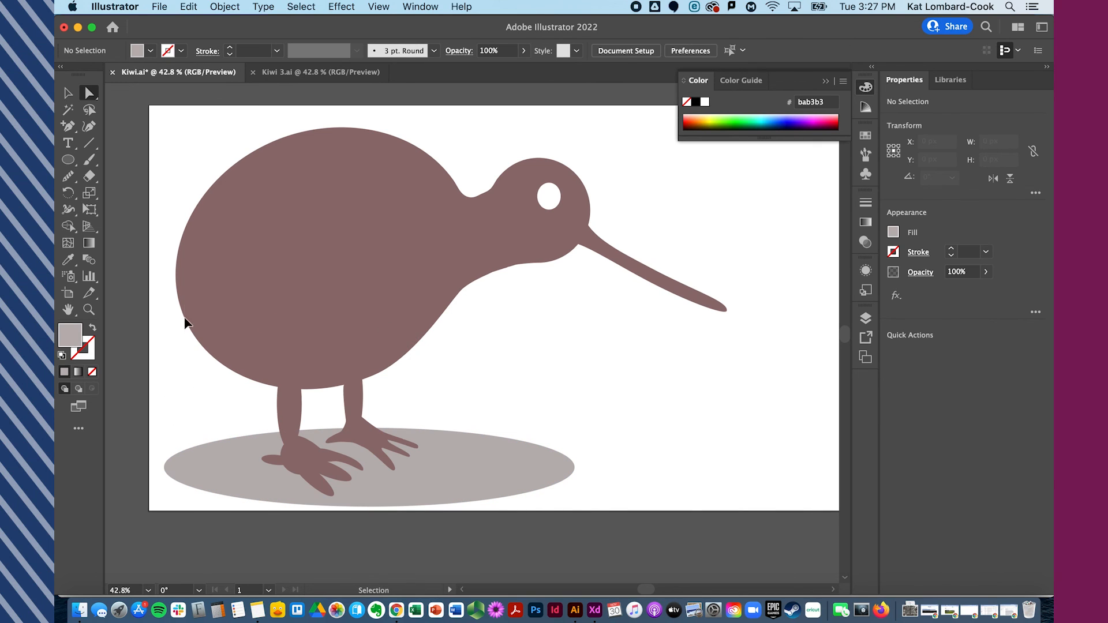
key("super+s")
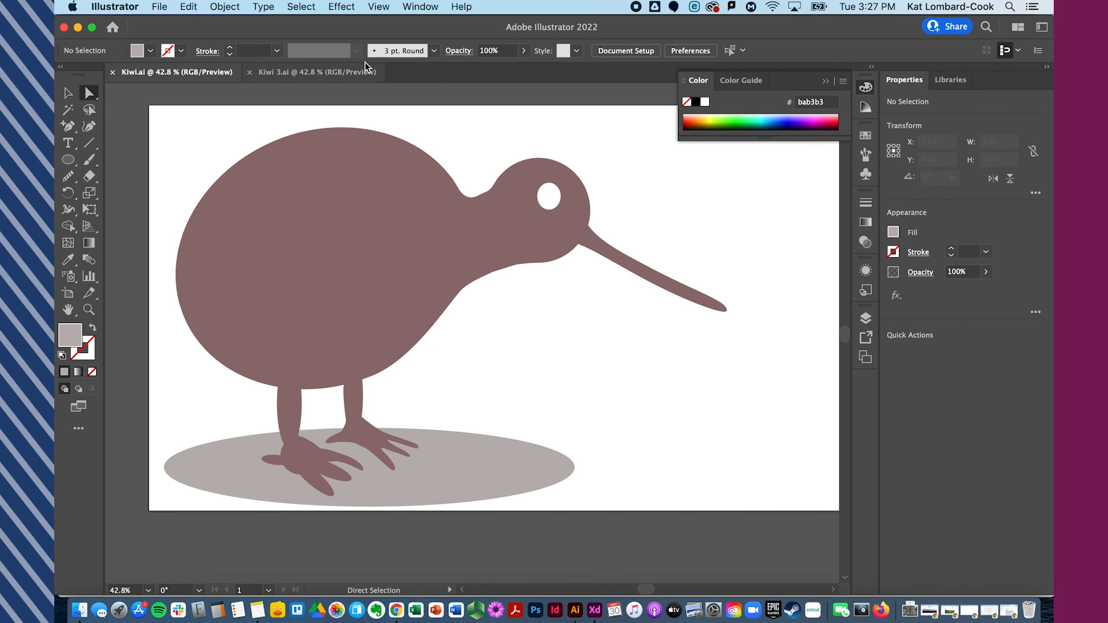
Try to save the kiwi artwork as Kiwi.svg in SVG format in the illustrator-shapes-demo folder.
left_click(160, 7)
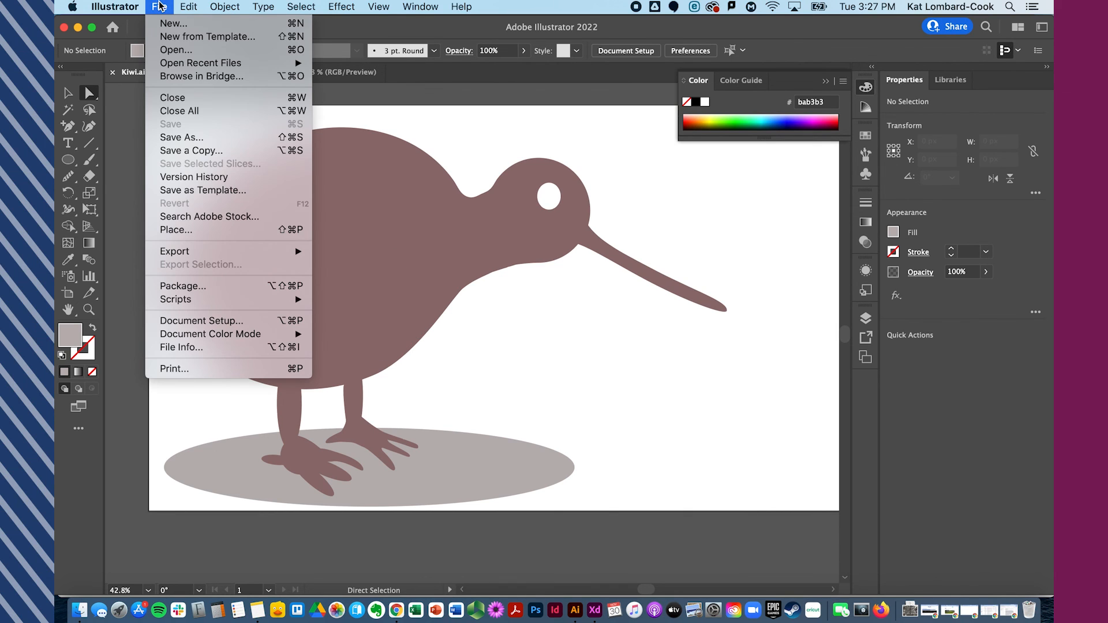
left_click(183, 140)
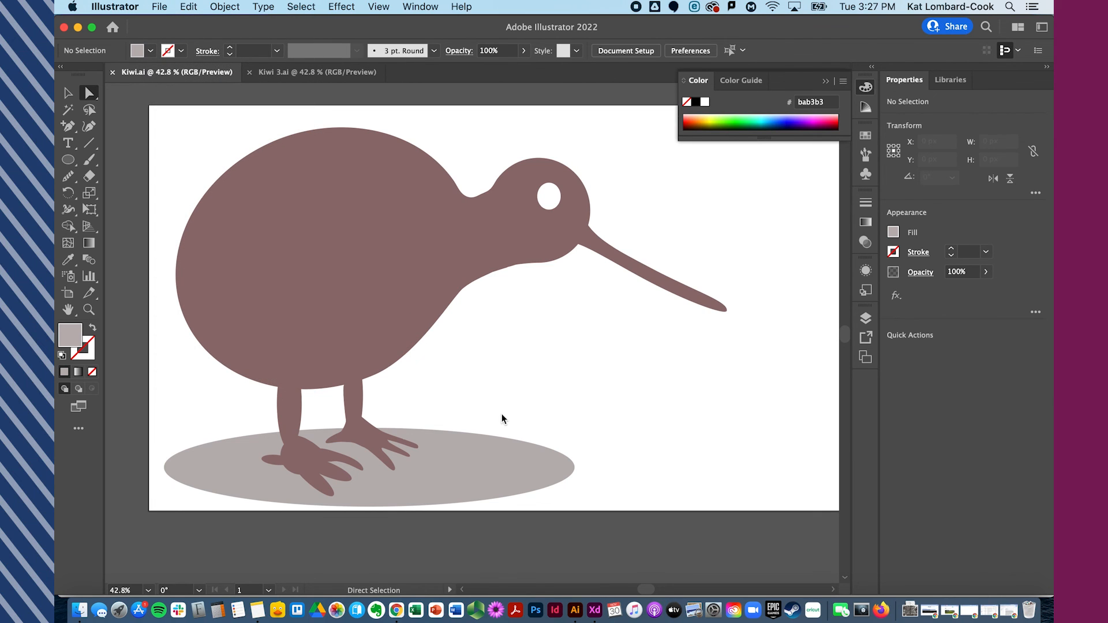
left_click(542, 344)
left_click(536, 406)
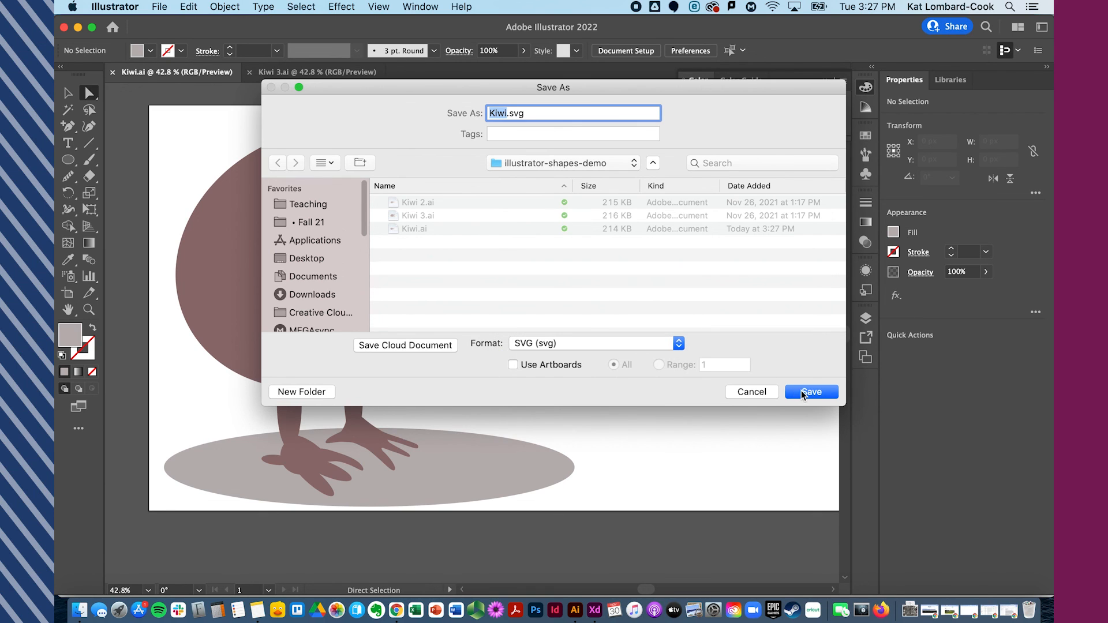
left_click(801, 394)
left_click(610, 352)
Review the Export for Screens settings for exporting Artboard 1 as a 1x PNG, and close them without exporting.
left_click(159, 7)
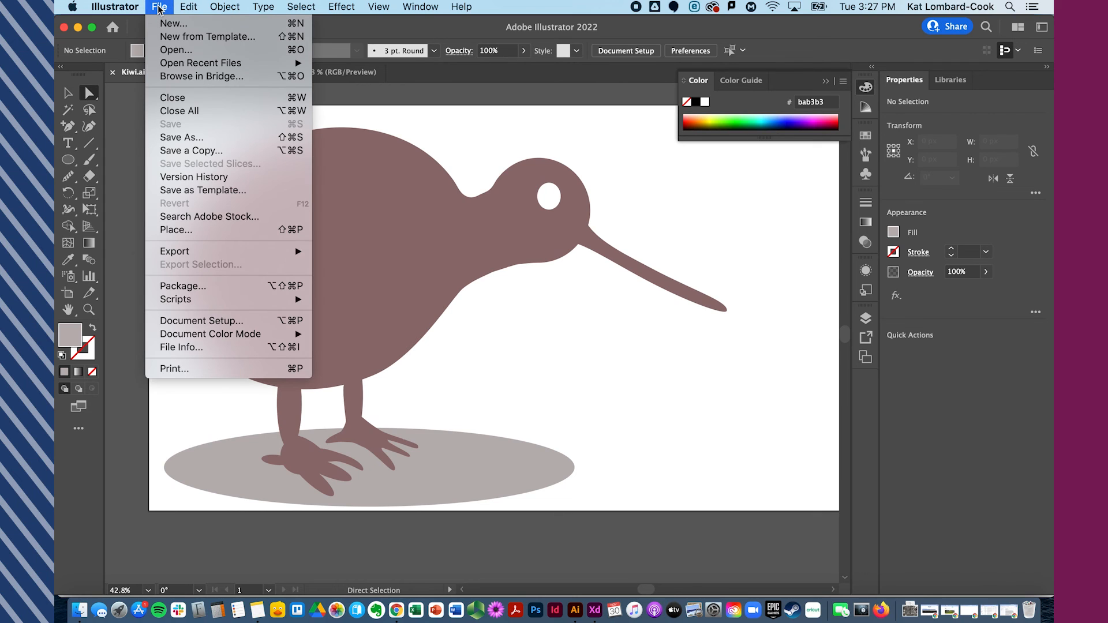
mouse_move(205, 251)
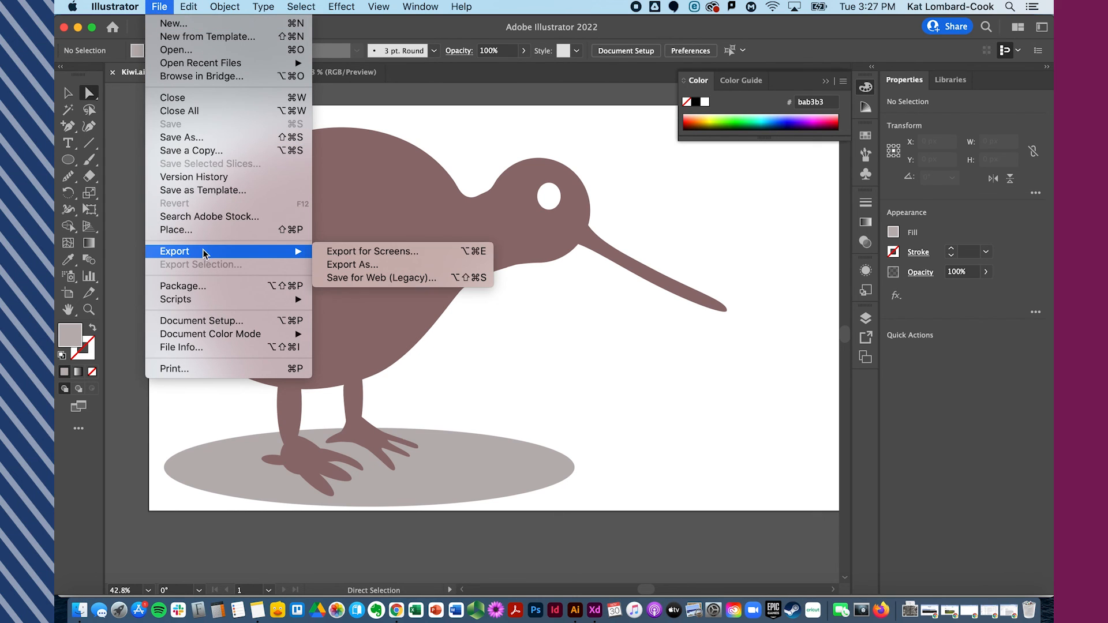
left_click(381, 251)
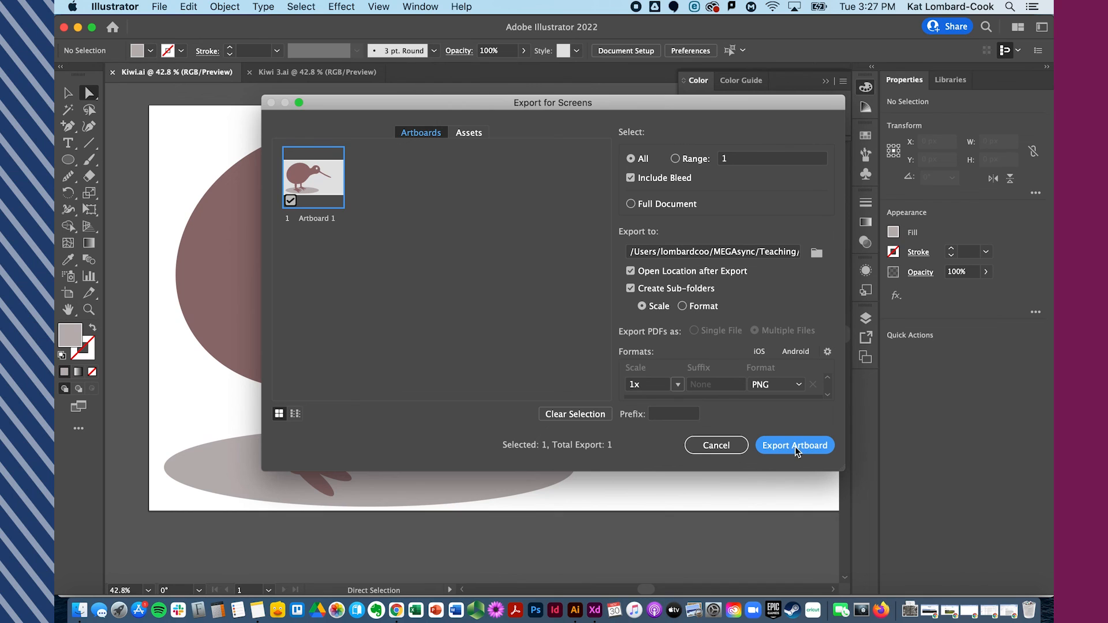
left_click(739, 447)
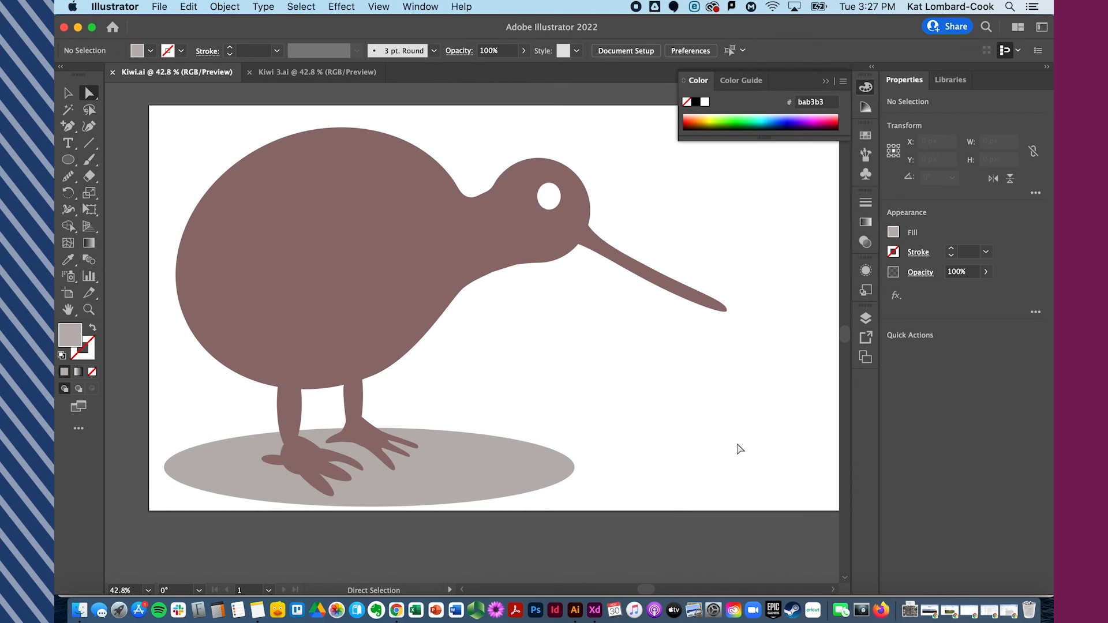